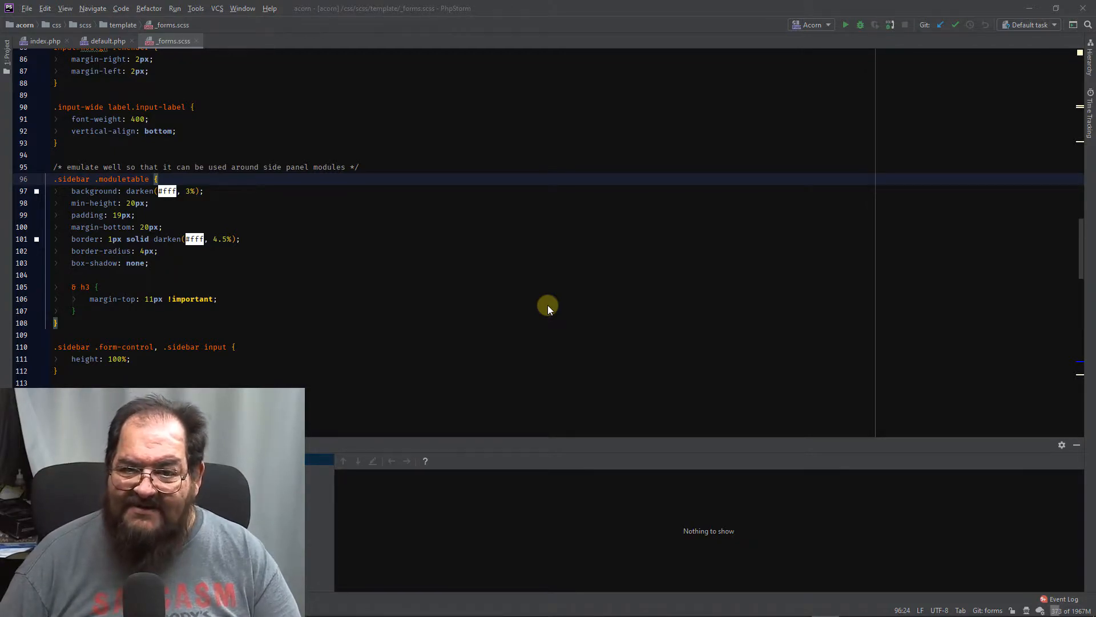
- Open the project's Deployment settings and add a new FTP server named Acorn-hallhome to the Acorn-Group server group
left_click(385, 32)
key("ctrl+alt+s")
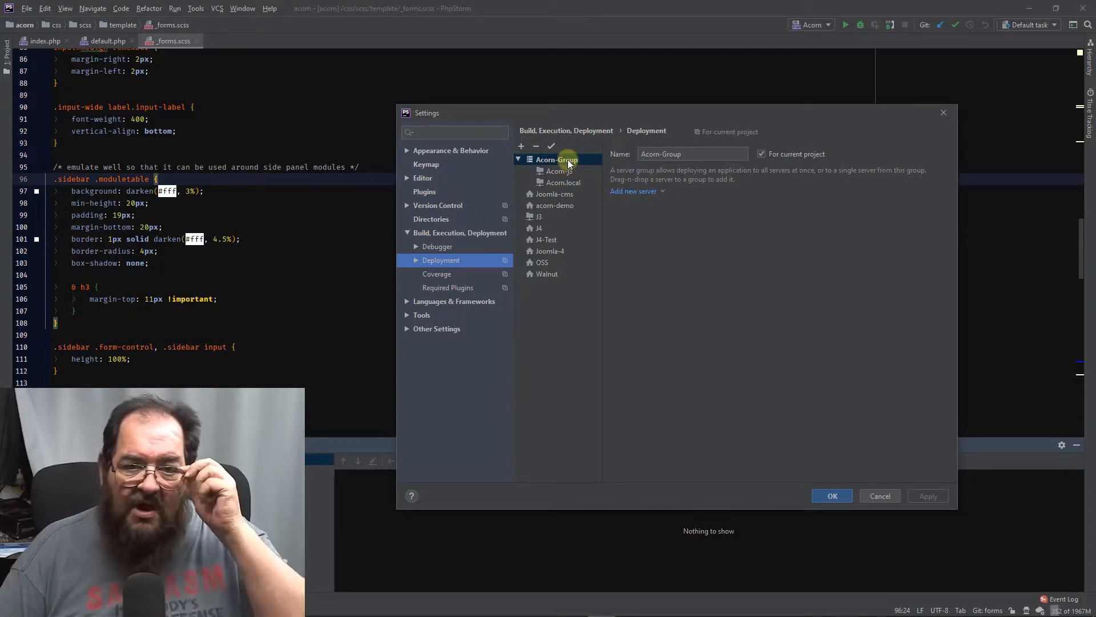
left_click(625, 192)
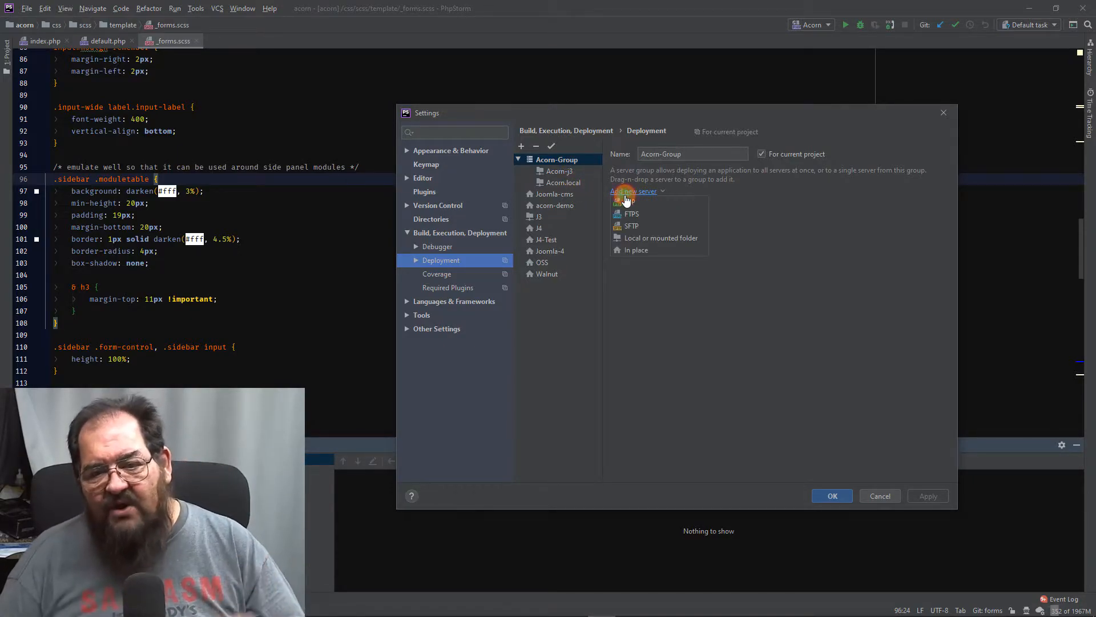
left_click(660, 200)
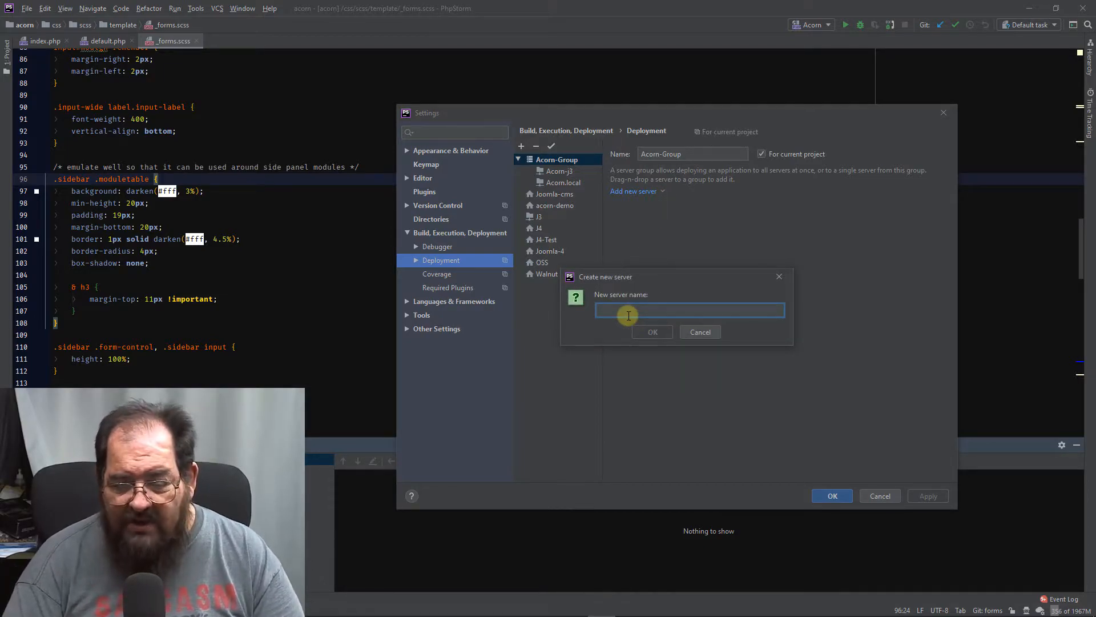
type("Ac")
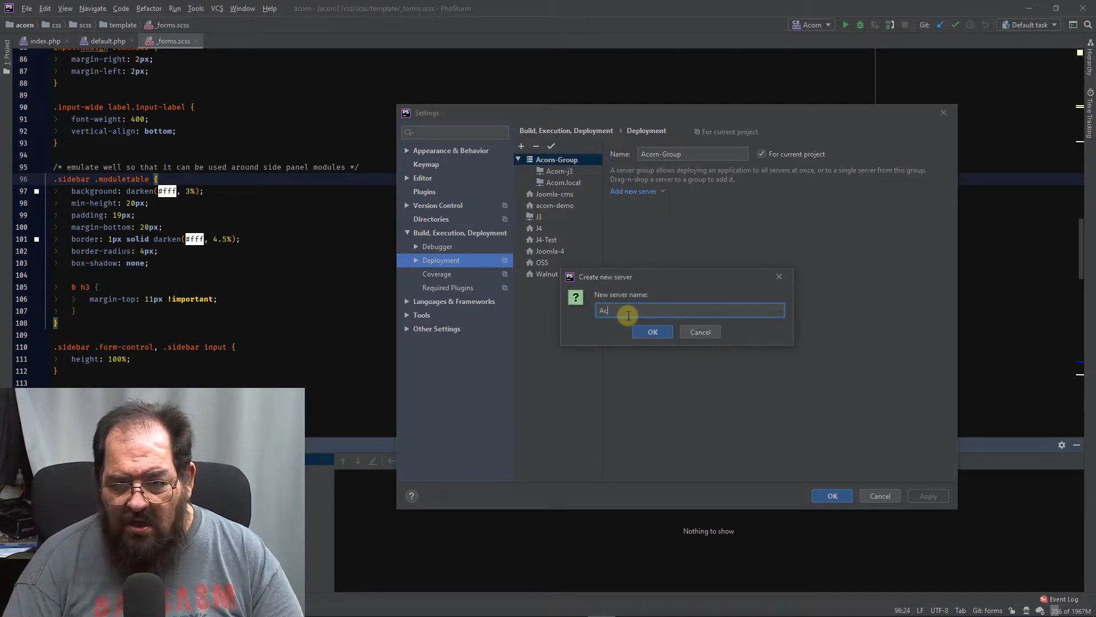
type("orn-hellhome")
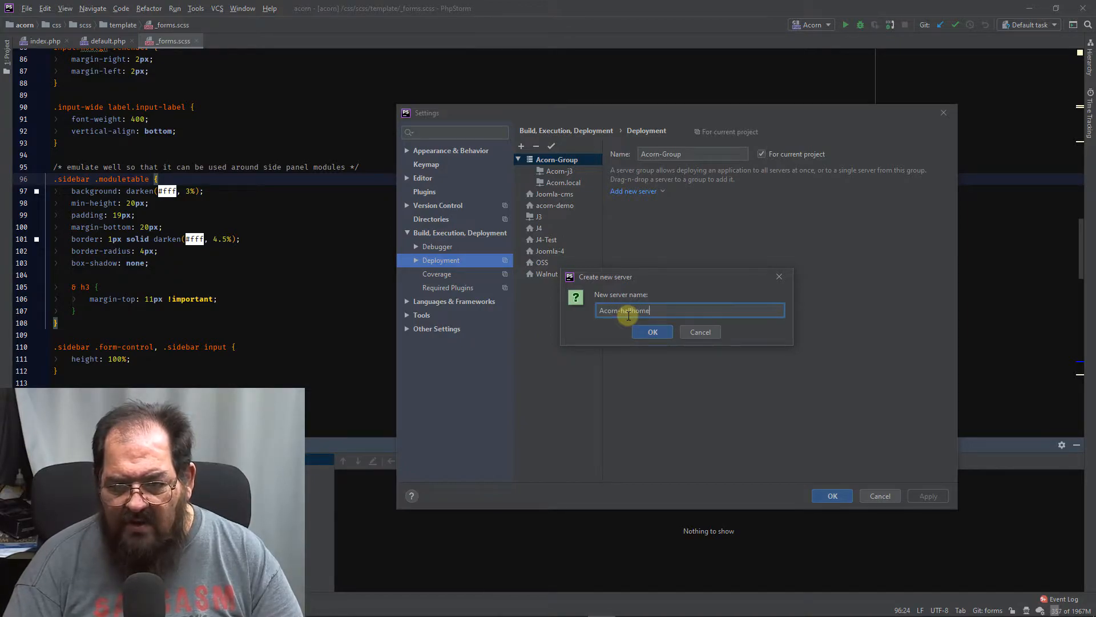
key("Return")
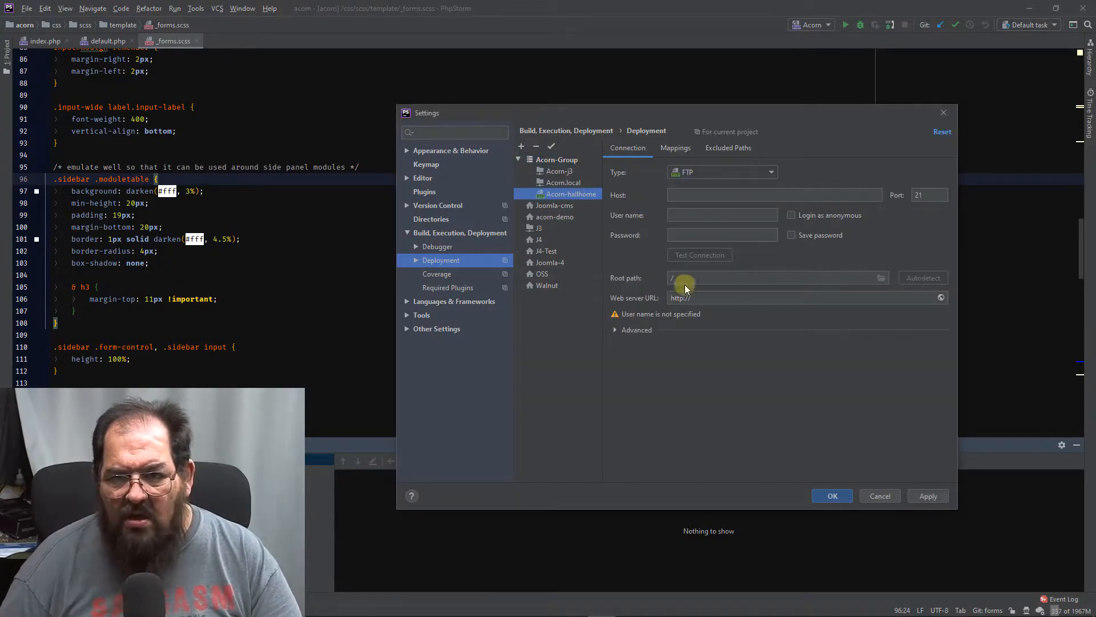
left_click(714, 195)
type("ht")
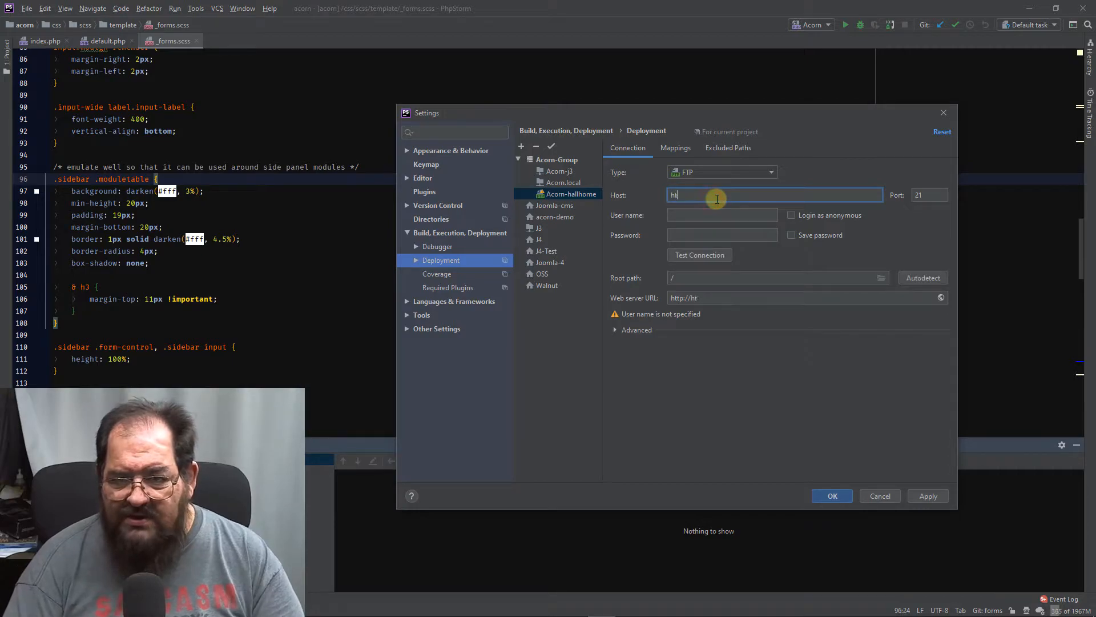
type("tp://acorn")
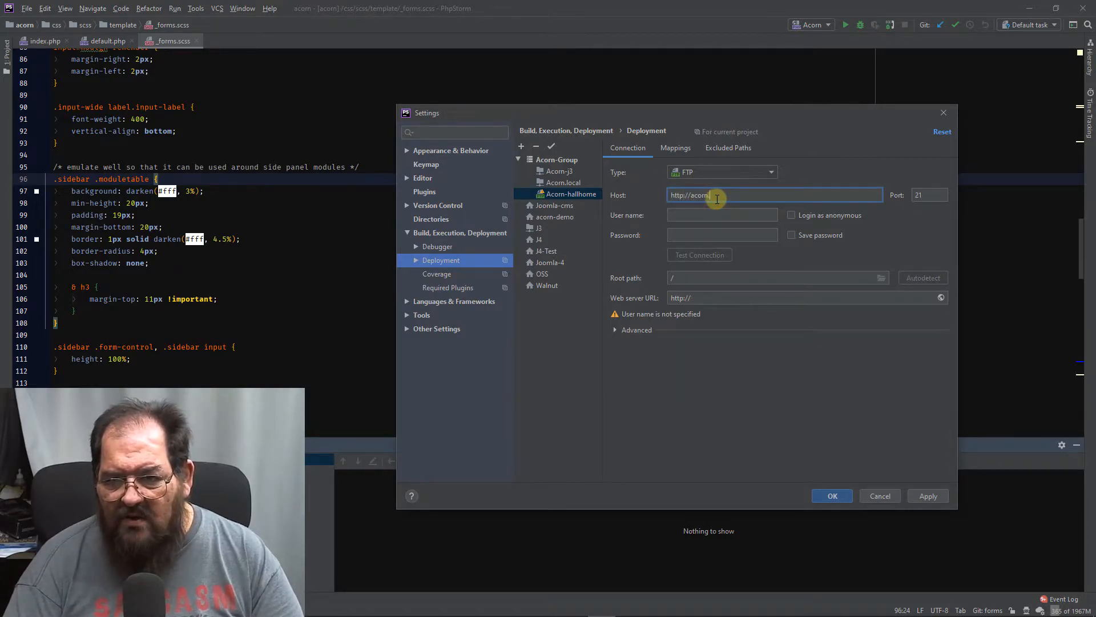
type(".hallhome.us")
key("Tab")
key("Tab")
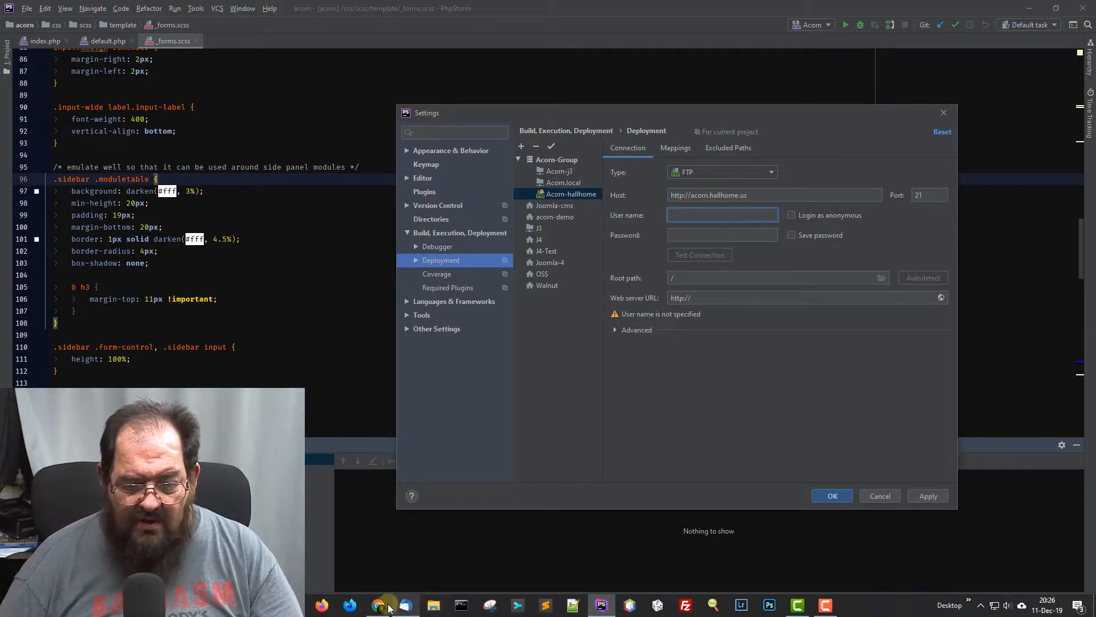
- Switch to cPanel's FTP Accounts page in Chrome, edit the new account's directory path to start with public, and create the FTP account
left_click(398, 606)
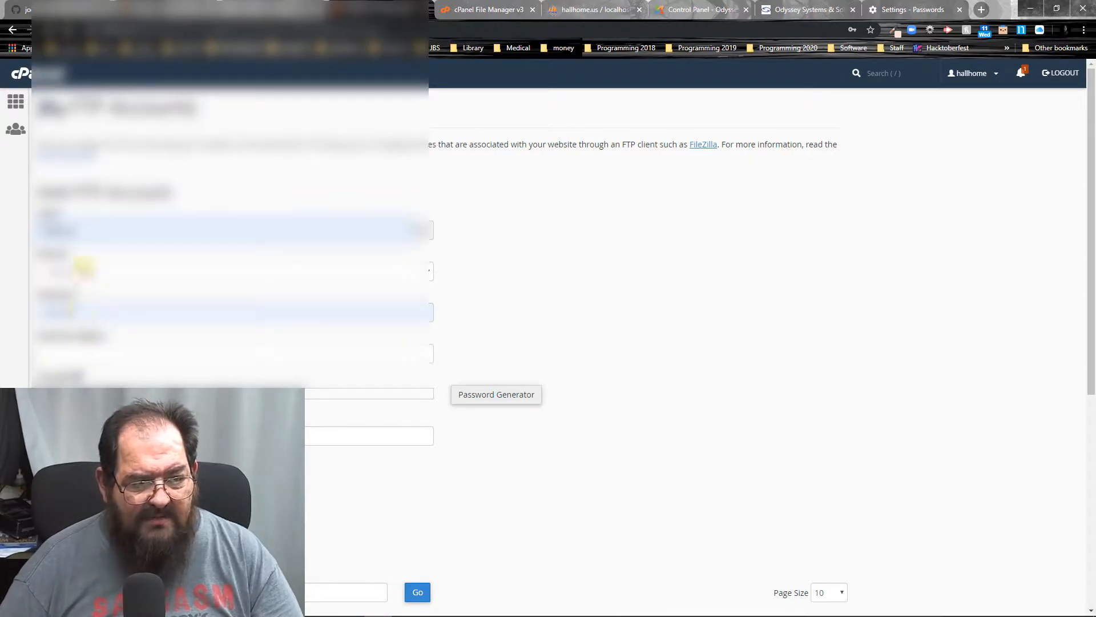
left_click_drag(87, 226, 23, 231)
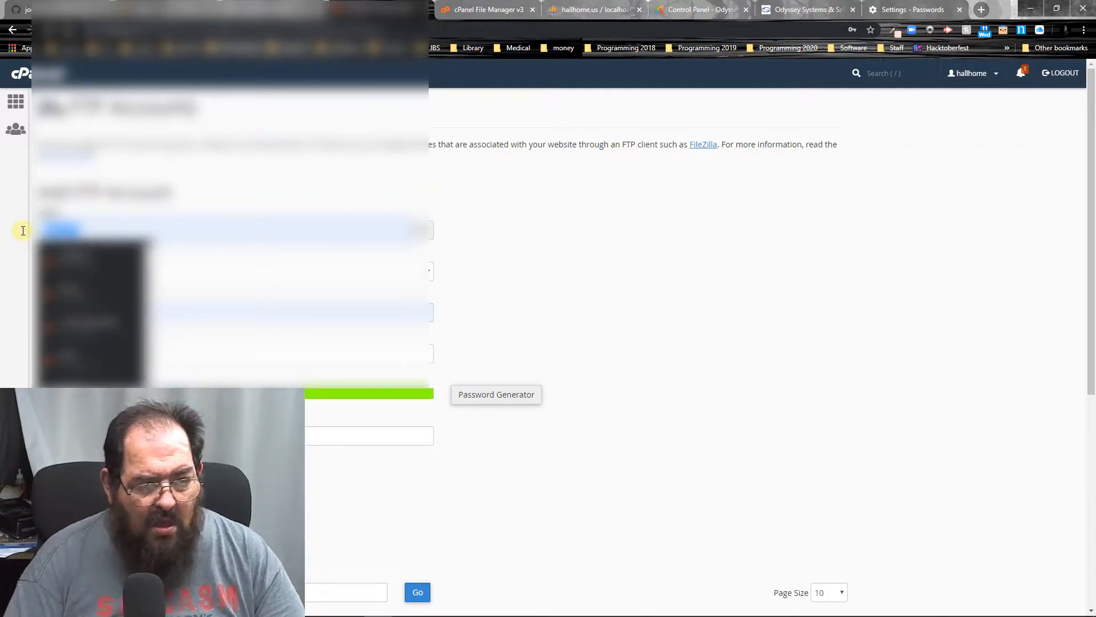
scroll(556, 362, "down", 4)
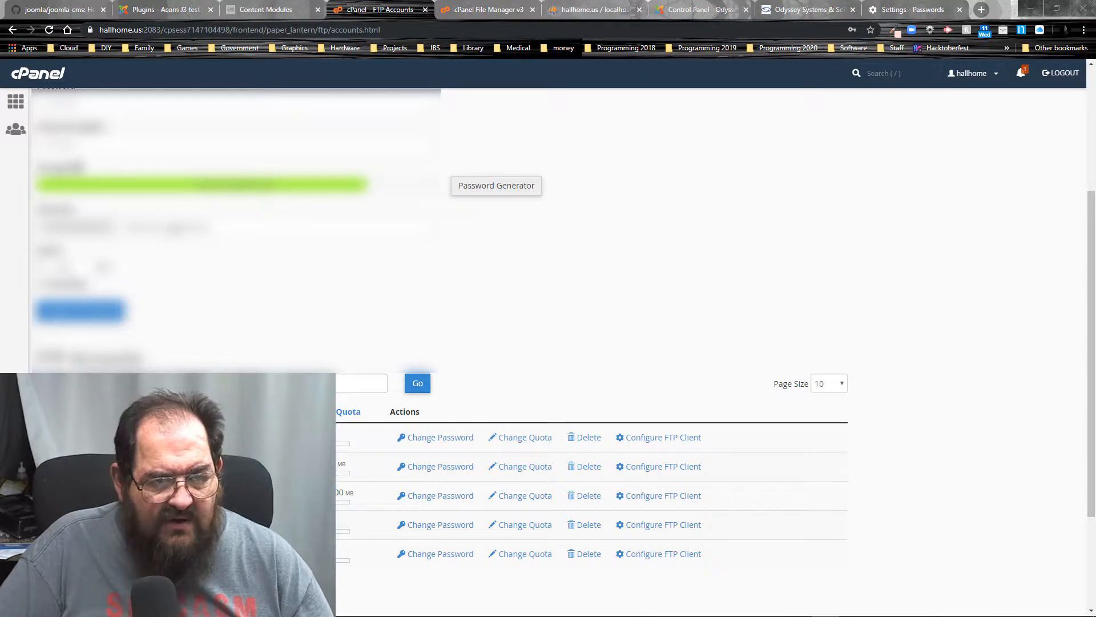
double_click(193, 228)
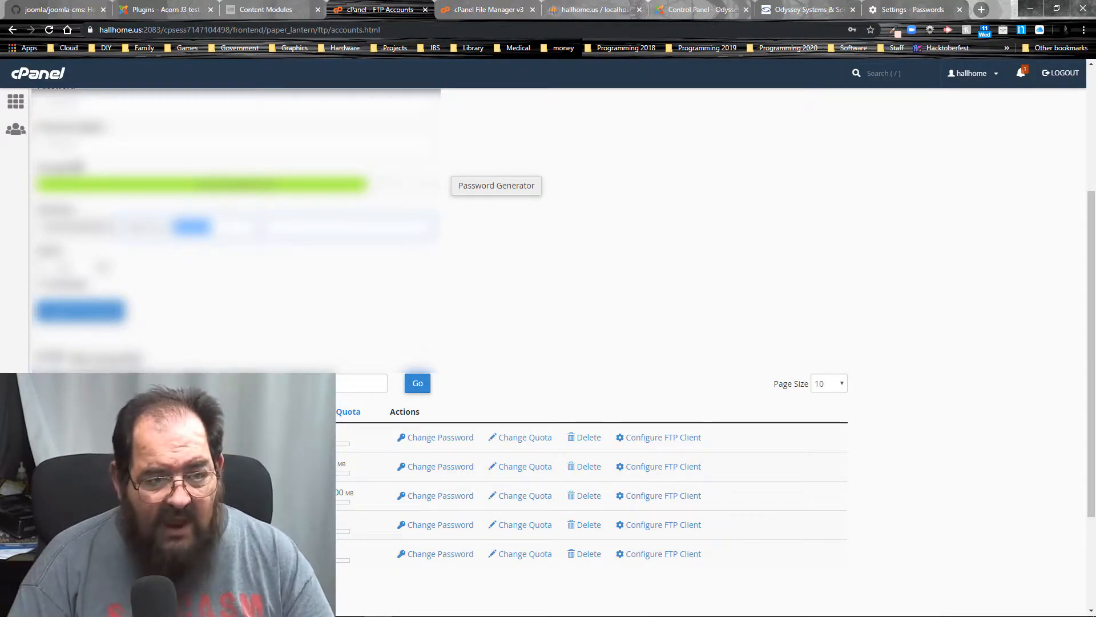
key("ctrl+v")
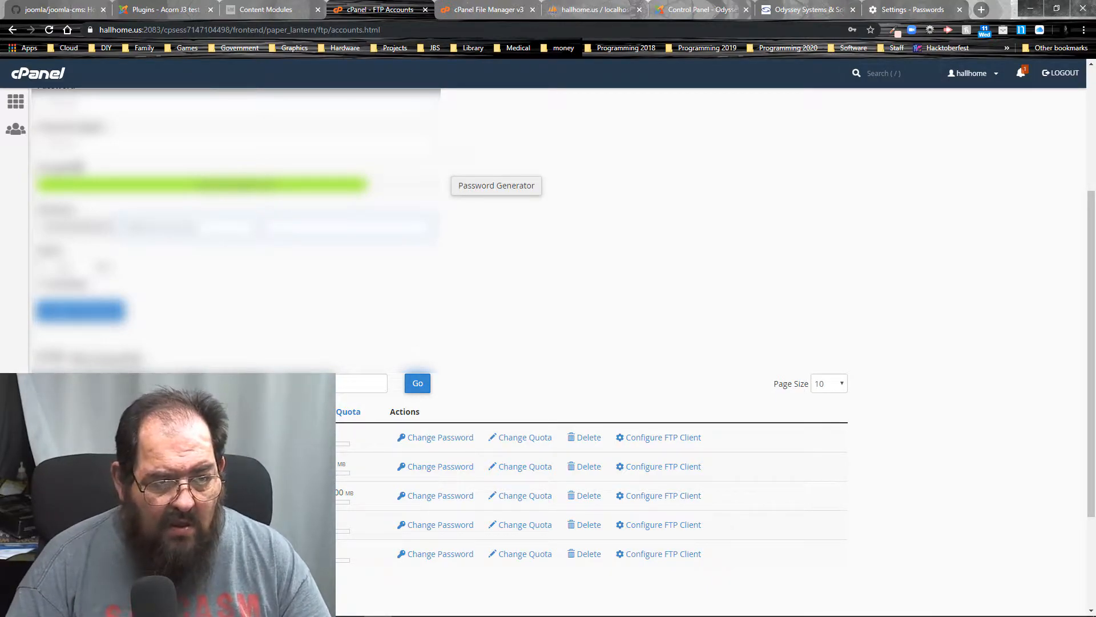
key("BackSpace")
key("BackSpace")
key("BackSpace")
key("BackSpace")
key("BackSpace")
key("BackSpace")
key("BackSpace")
key("BackSpace")
key("BackSpace")
key("BackSpace")
key("BackSpace")
key("BackSpace")
key("BackSpace")
key("BackSpace")
key("BackSpace")
key("BackSpace")
key("BackSpace")
key("BackSpace")
key("BackSpace")
key("BackSpace")
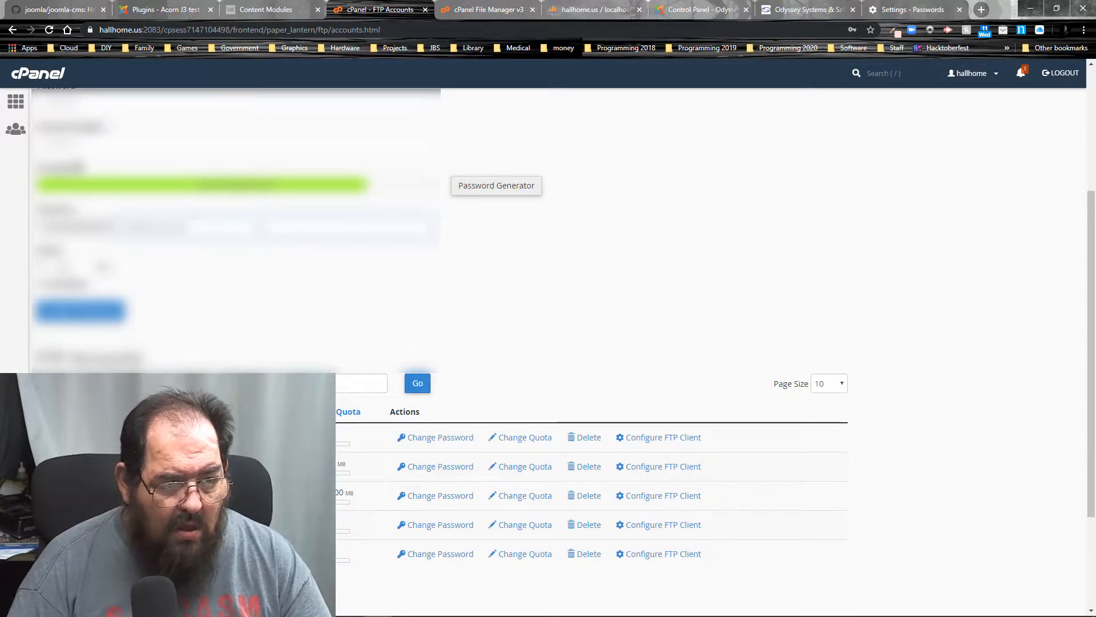
type("public")
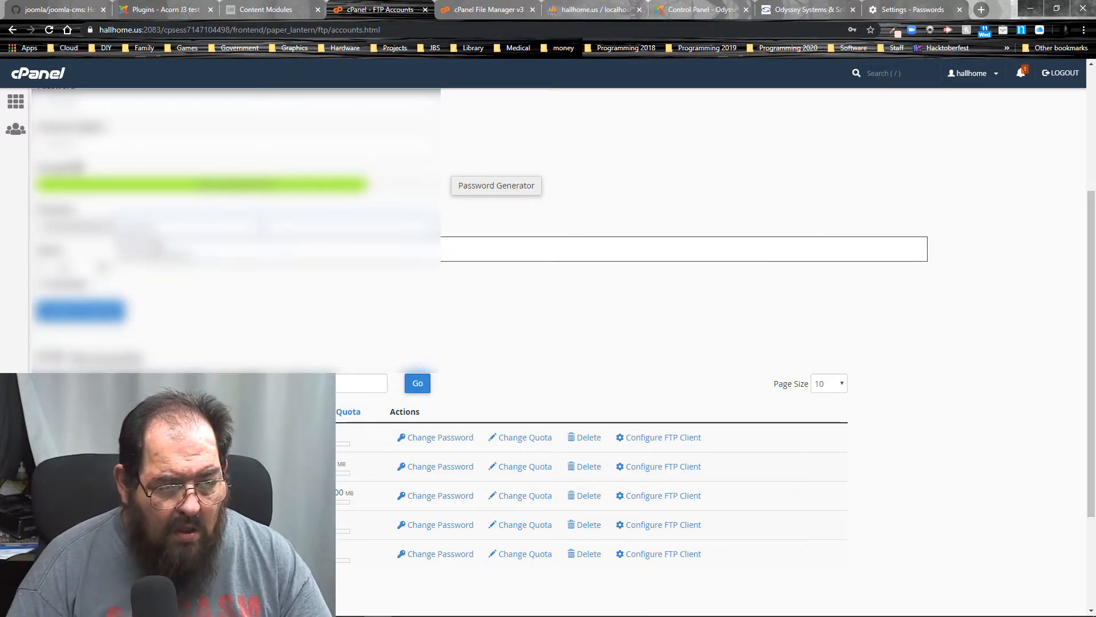
type("h")
key("Tab")
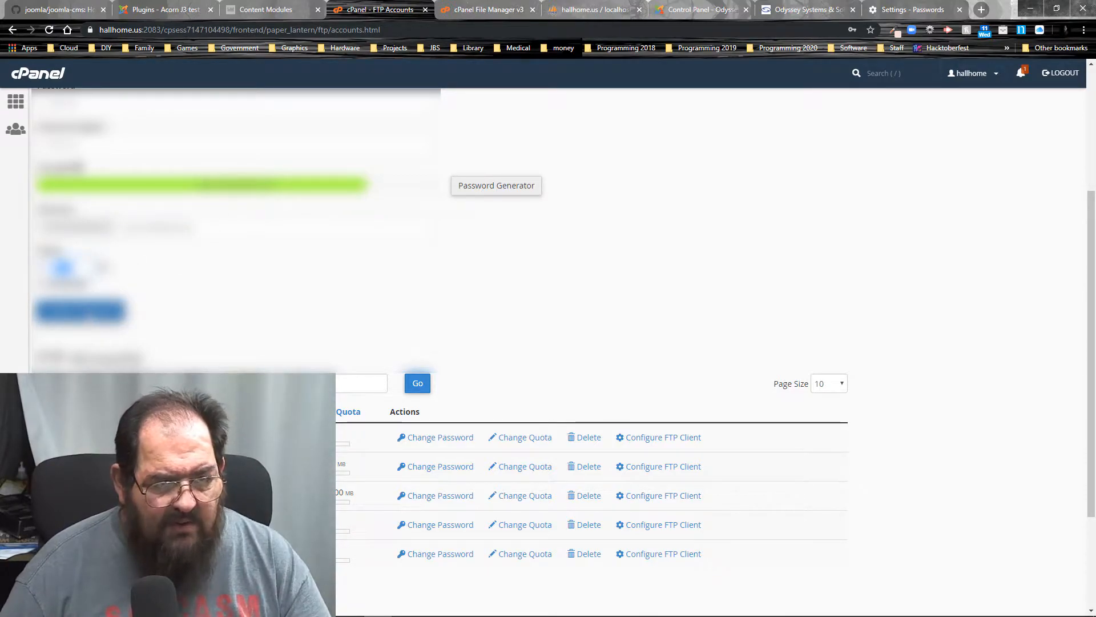
left_click(92, 313)
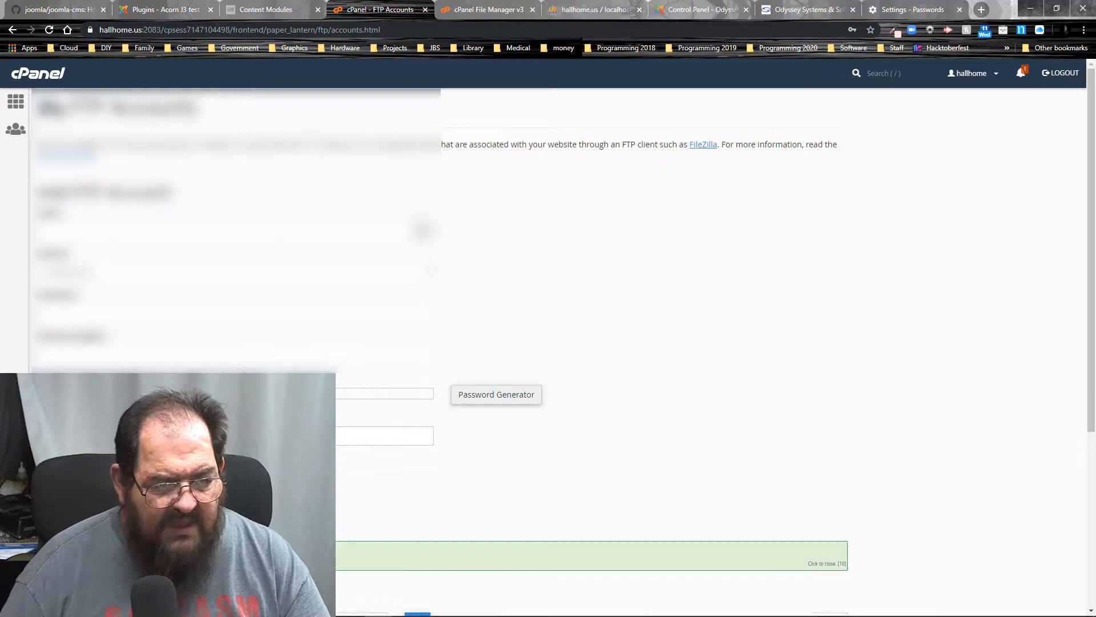
scroll(447, 541, "down", 8)
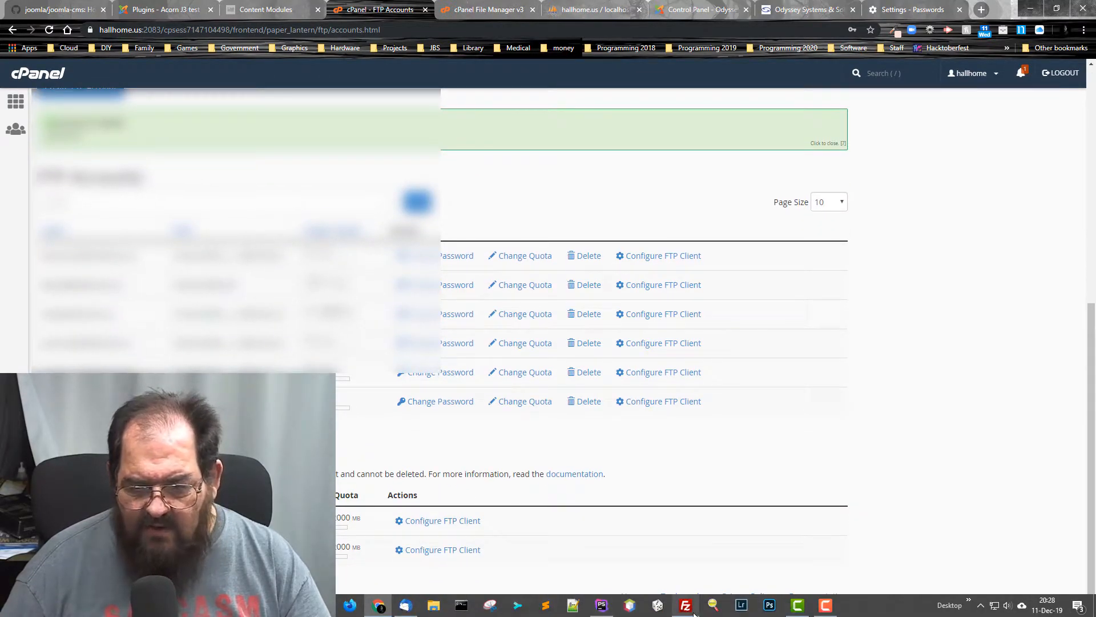
- Switch back to PhpStorm, enter the FTP account's user name and password for Acorn-hallhome, and enable saving the password
mouse_move(685, 607)
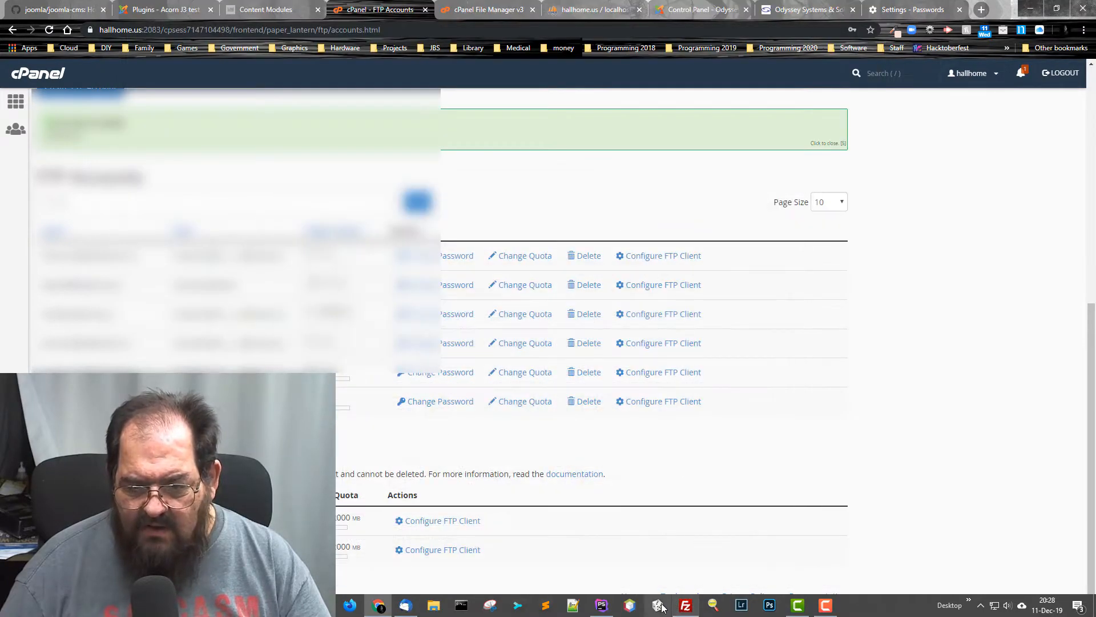
left_click(602, 604)
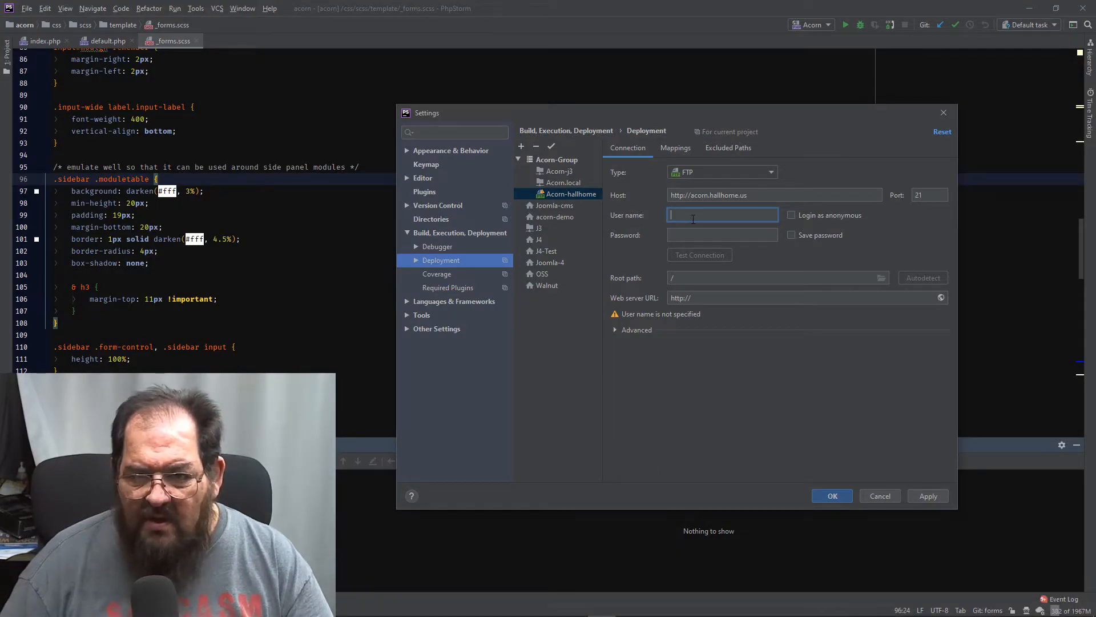
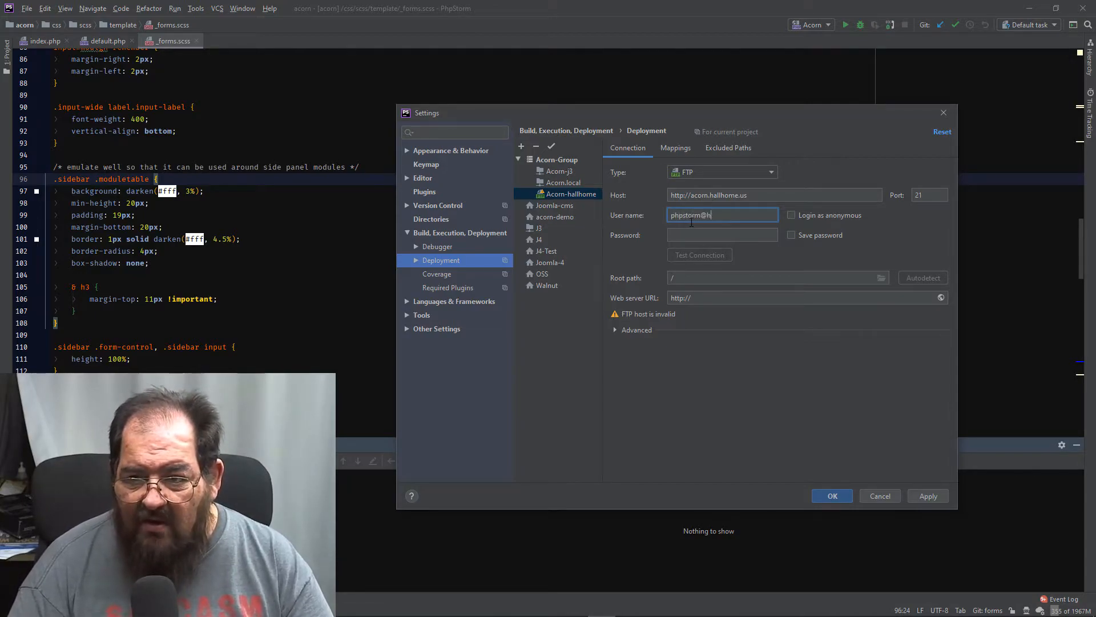
key("Tab")
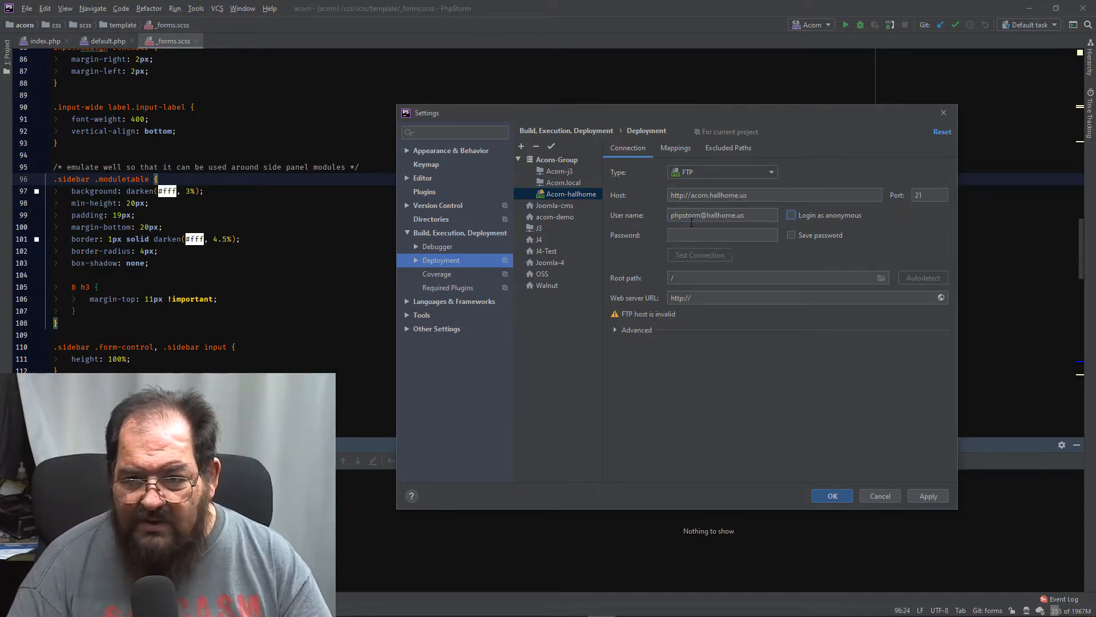
key("Tab")
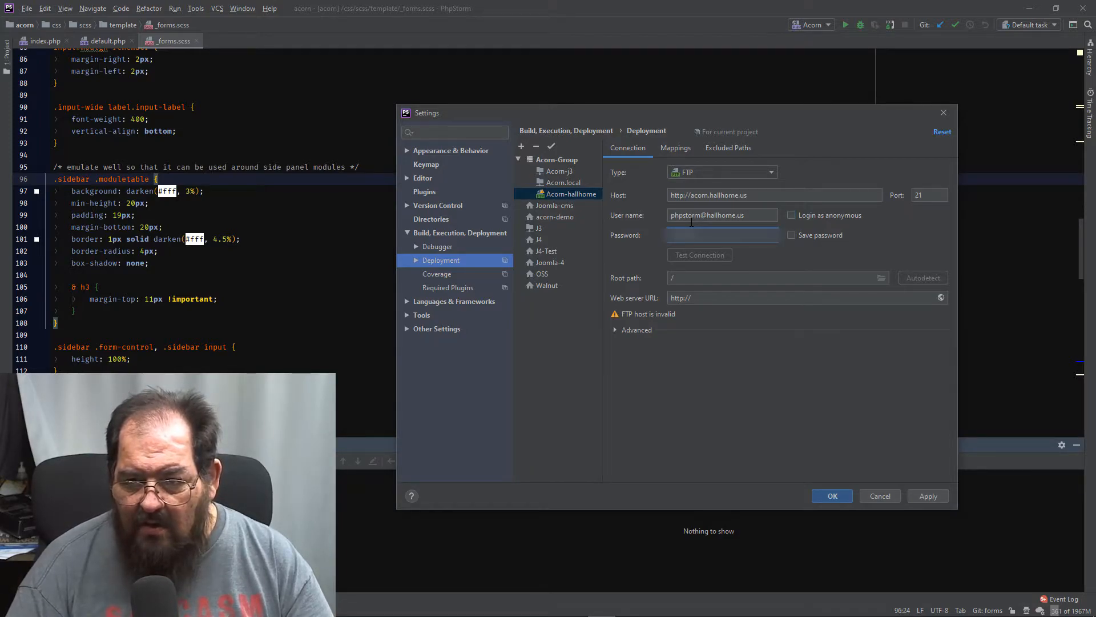
left_click(791, 234)
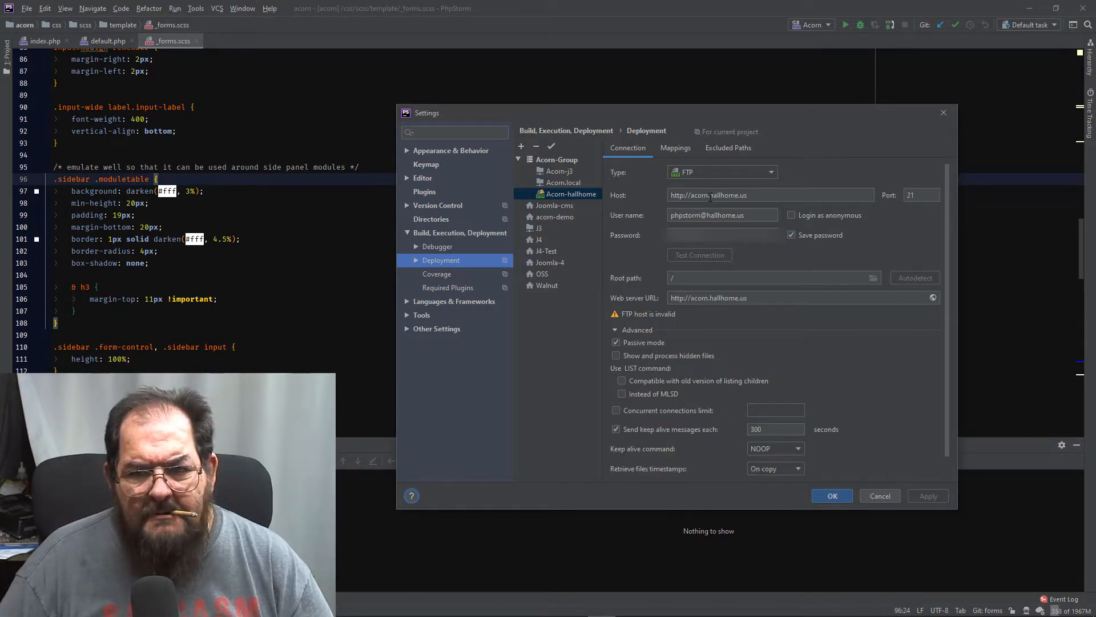
- Change the Acorn-hallhome server's host to ftp.hallhome.us and test the FTP connection
left_click(710, 197)
left_click_drag(710, 197, 635, 207)
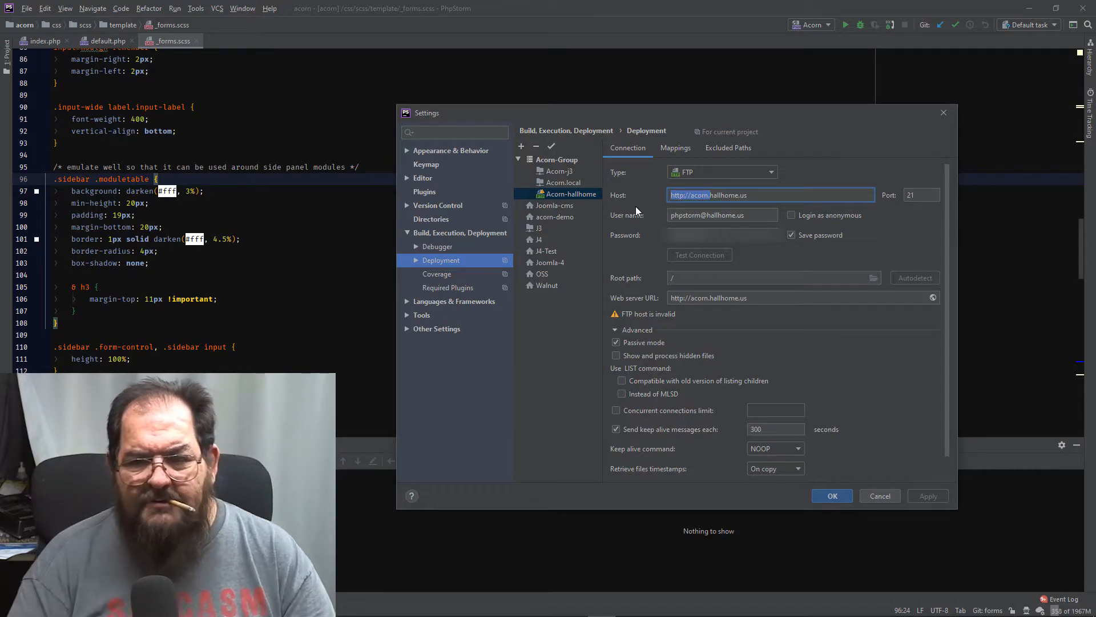
type("ftp")
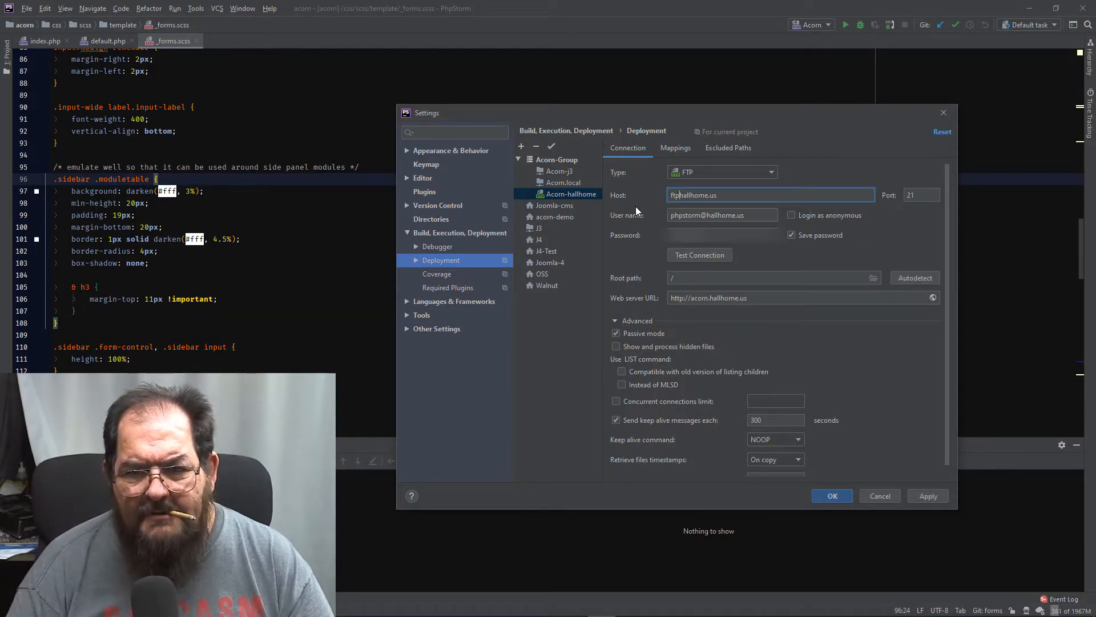
type(".")
key("Tab")
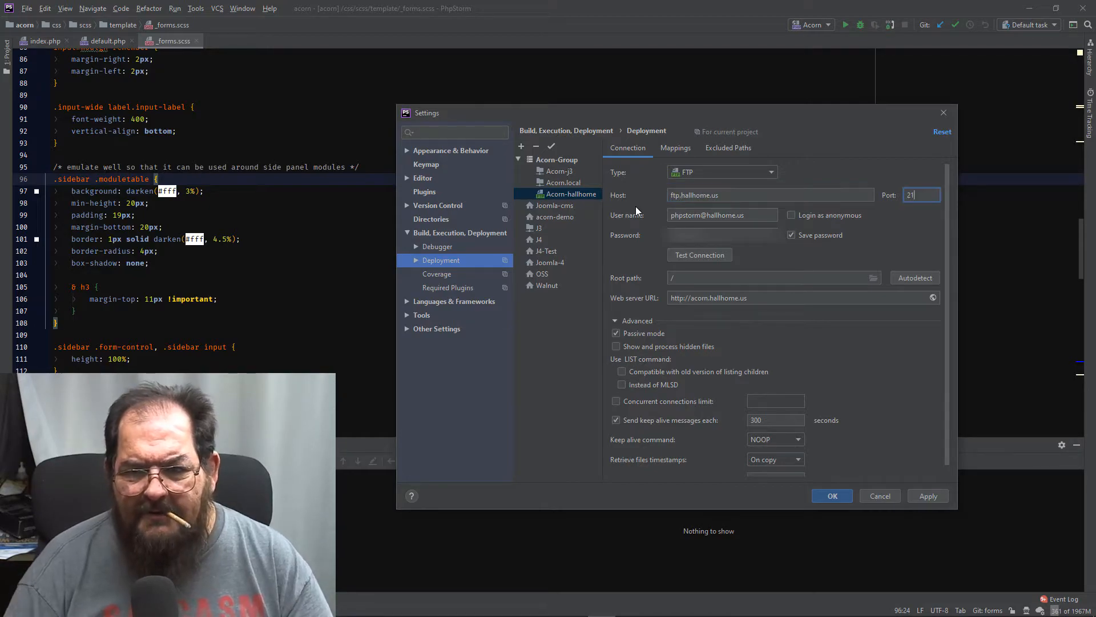
left_click(693, 262)
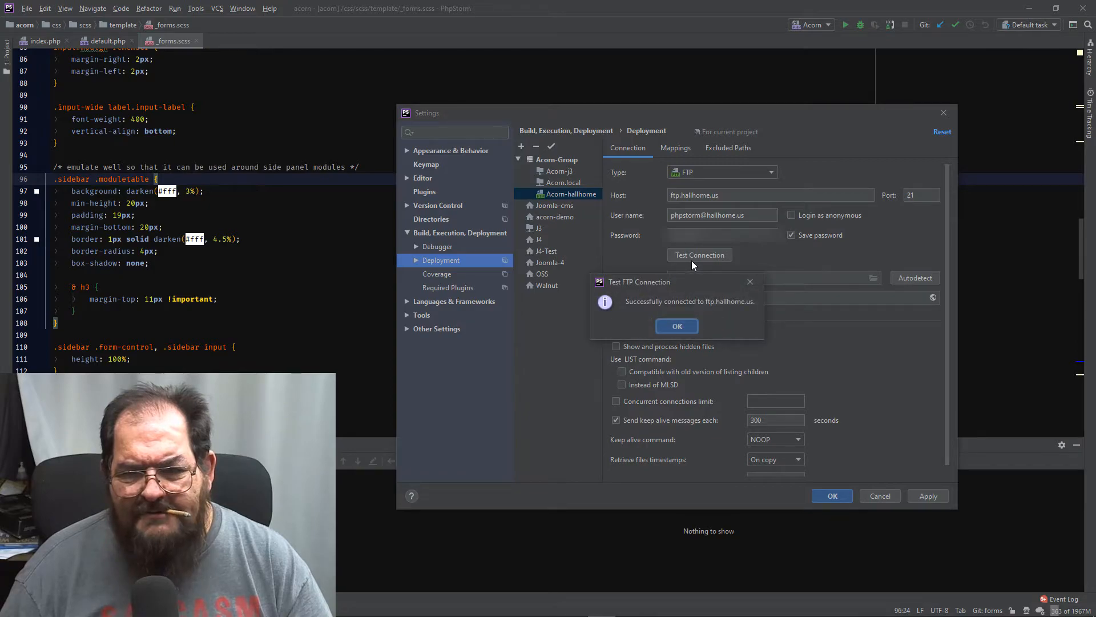
left_click(684, 325)
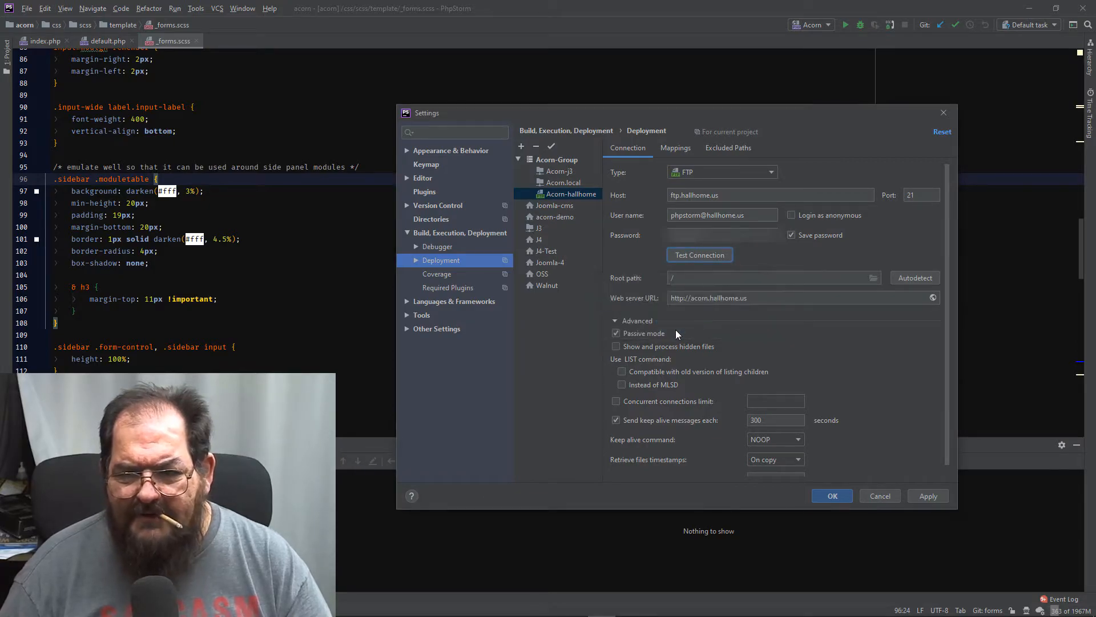
- Set the server's root path to /templates/acorn by choosing the acorn folder among the remote templates
left_click(900, 282)
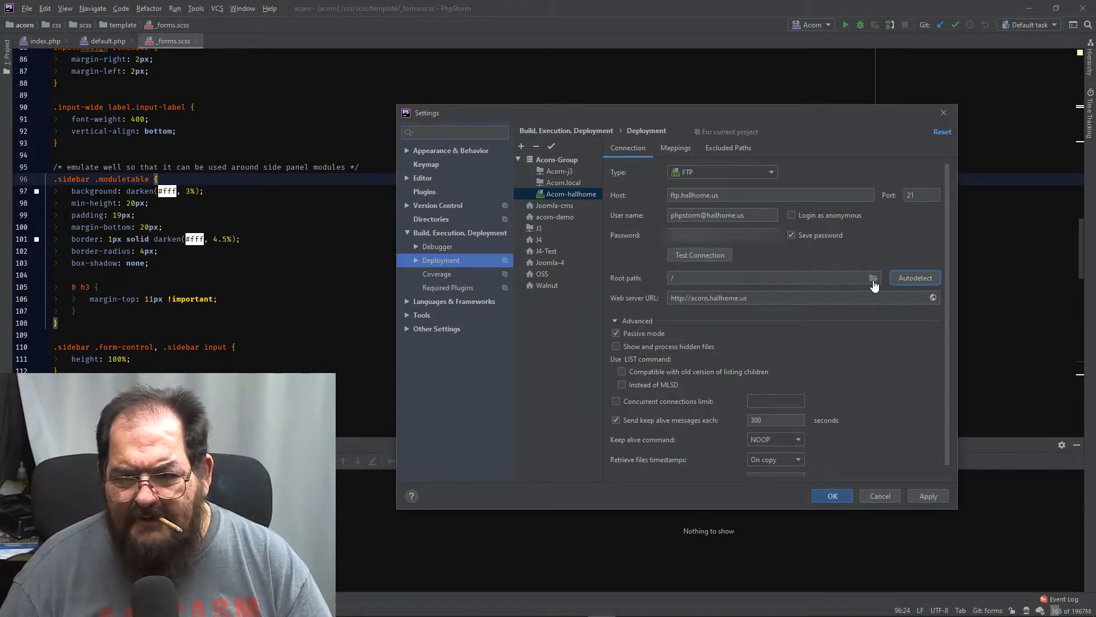
left_click(874, 279)
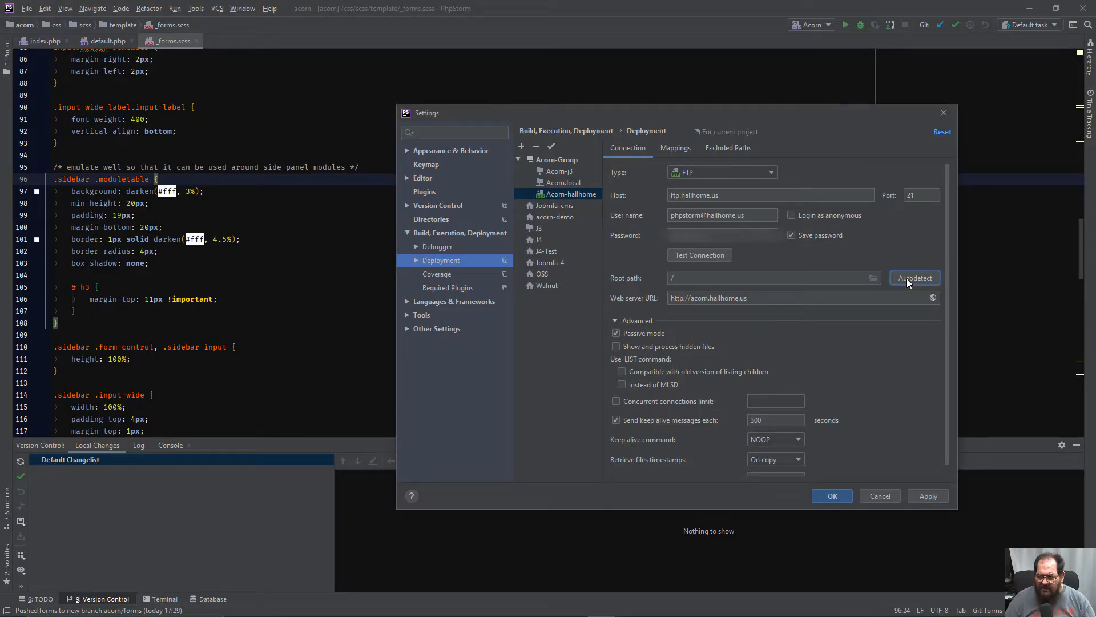
left_click(874, 277)
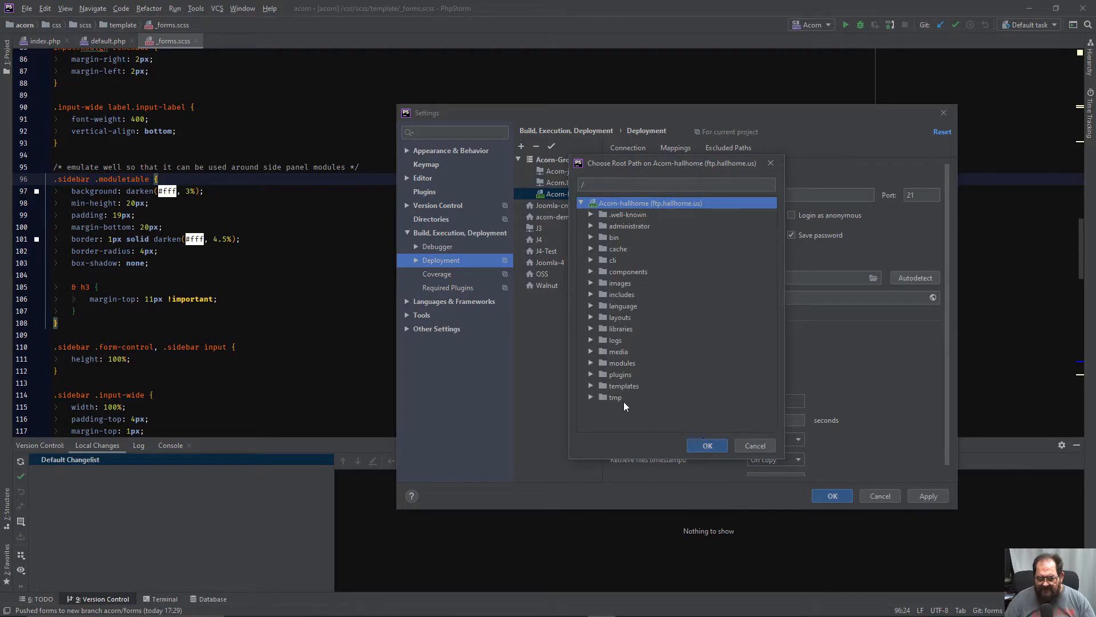
left_click(590, 386)
left_click(626, 398)
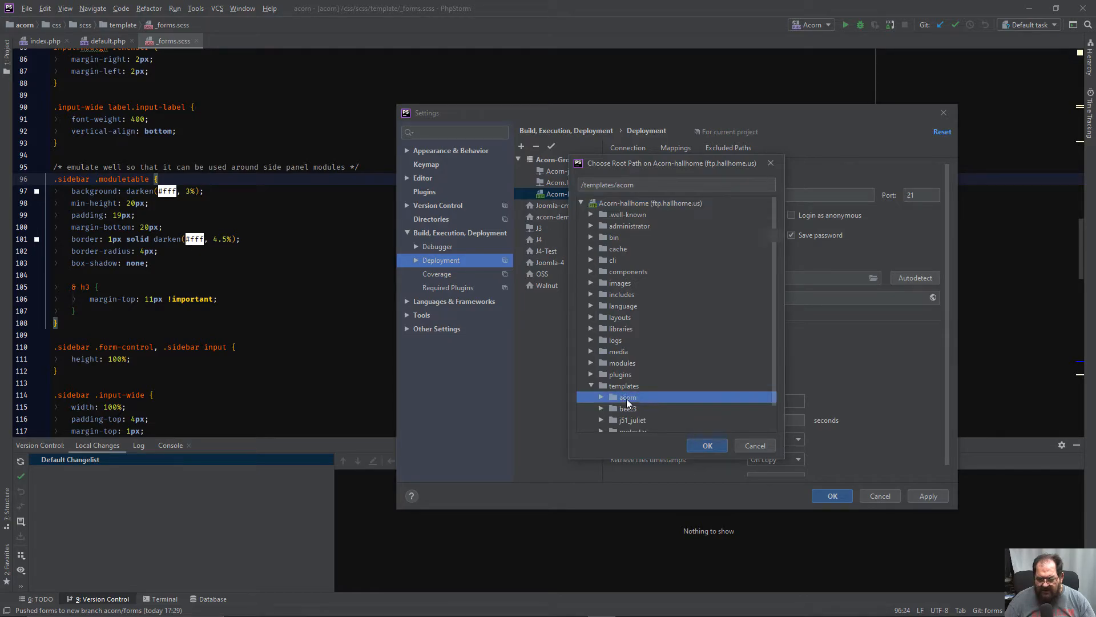
left_click(695, 444)
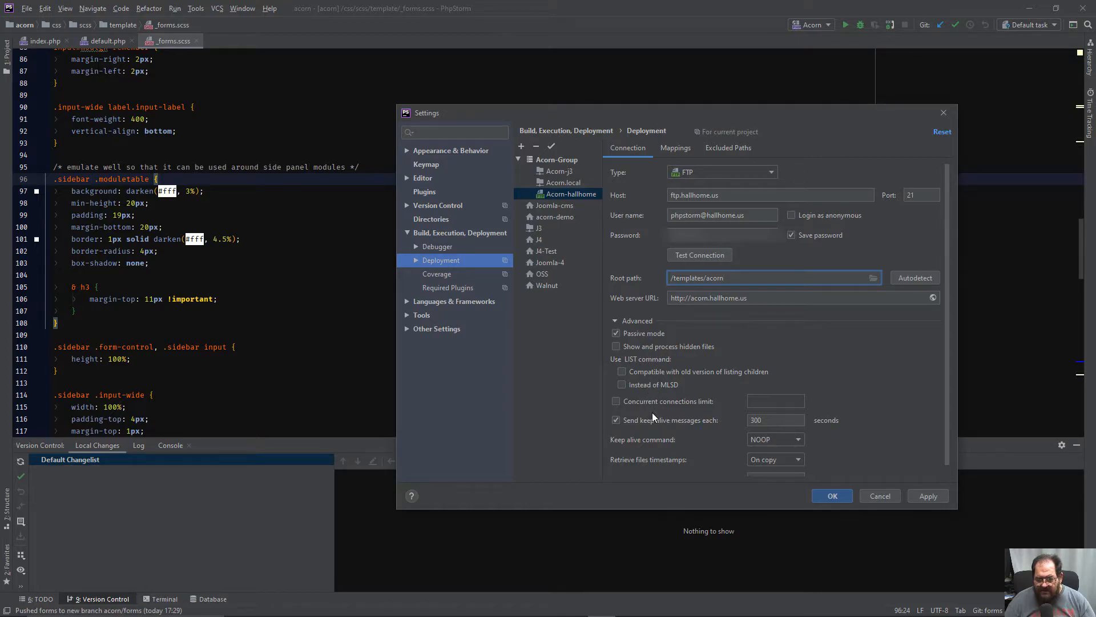
- Apply the Acorn-hallhome connection settings and set the deployment path in its mapping to /
left_click(920, 495)
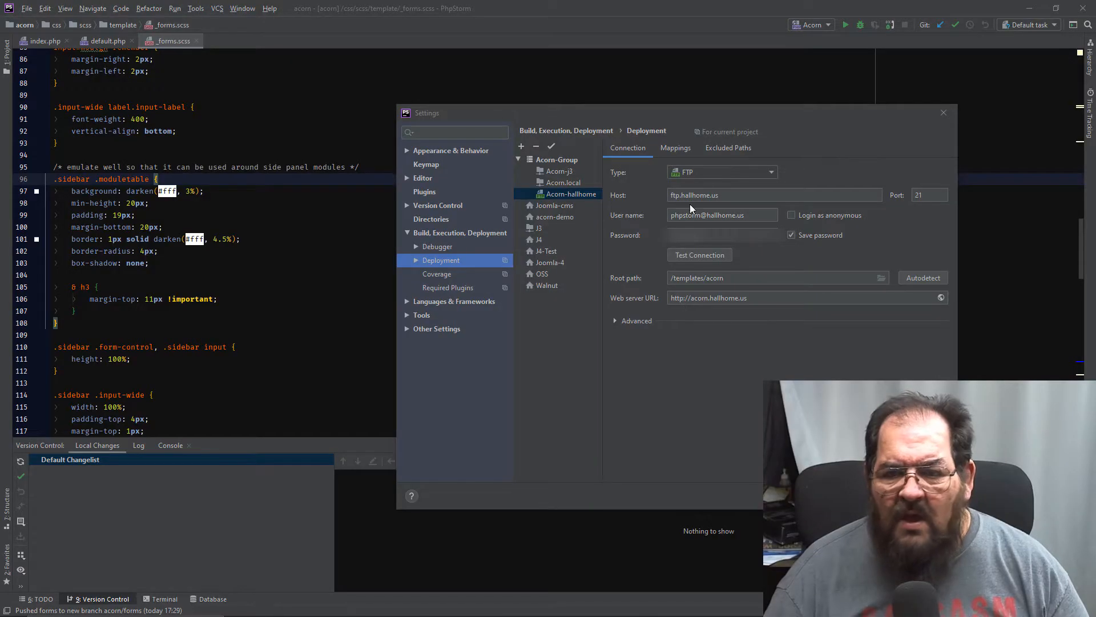
left_click(678, 149)
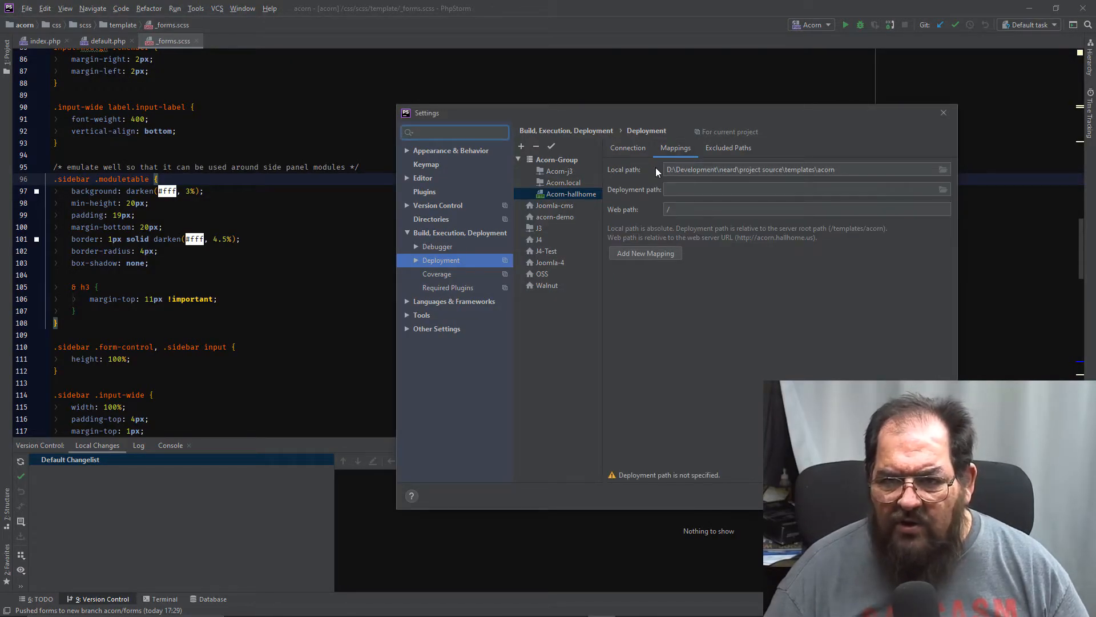
left_click(626, 149)
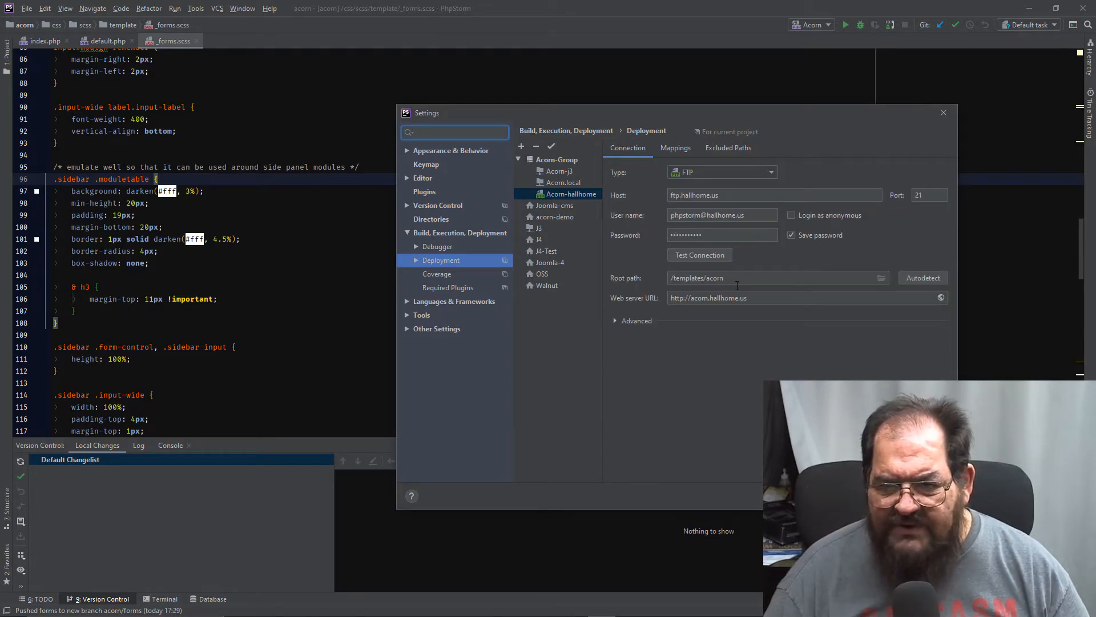
left_click(673, 149)
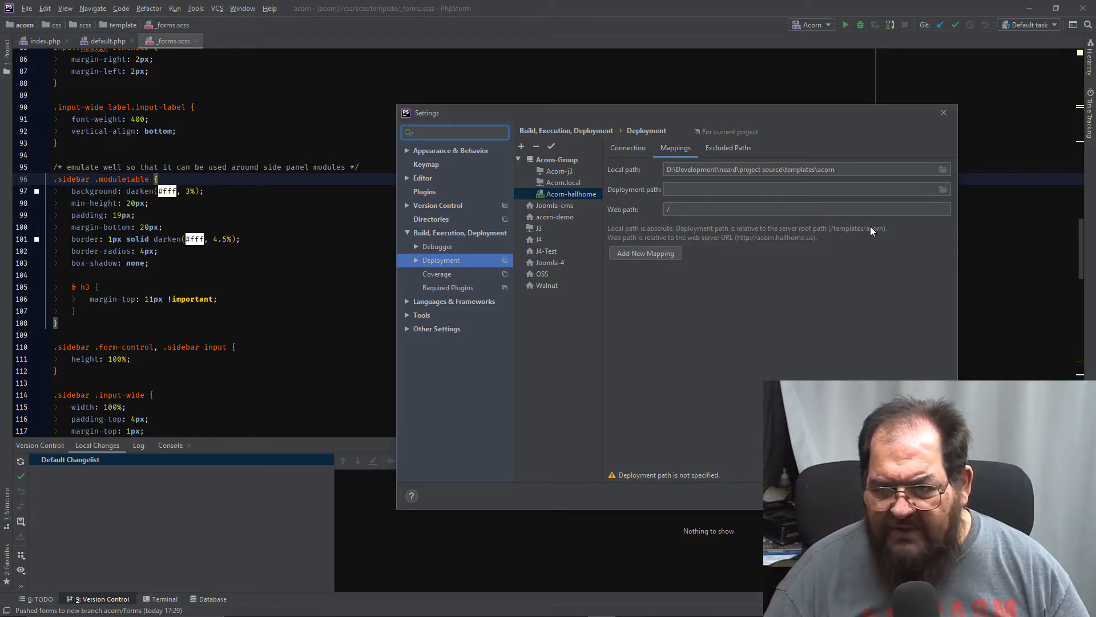
left_click(693, 191)
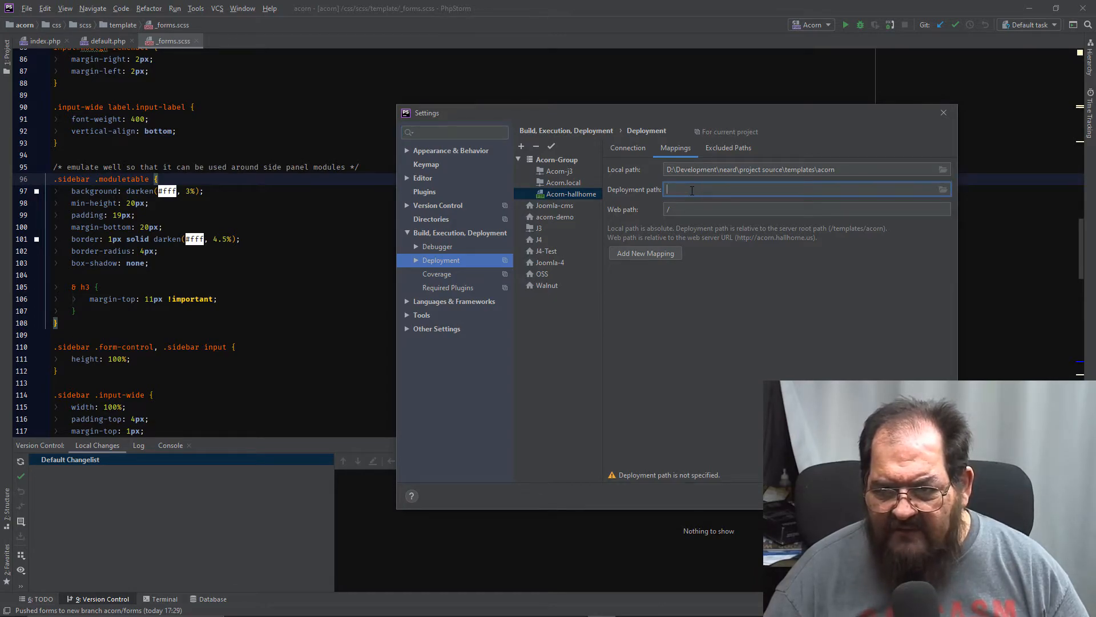
type("/")
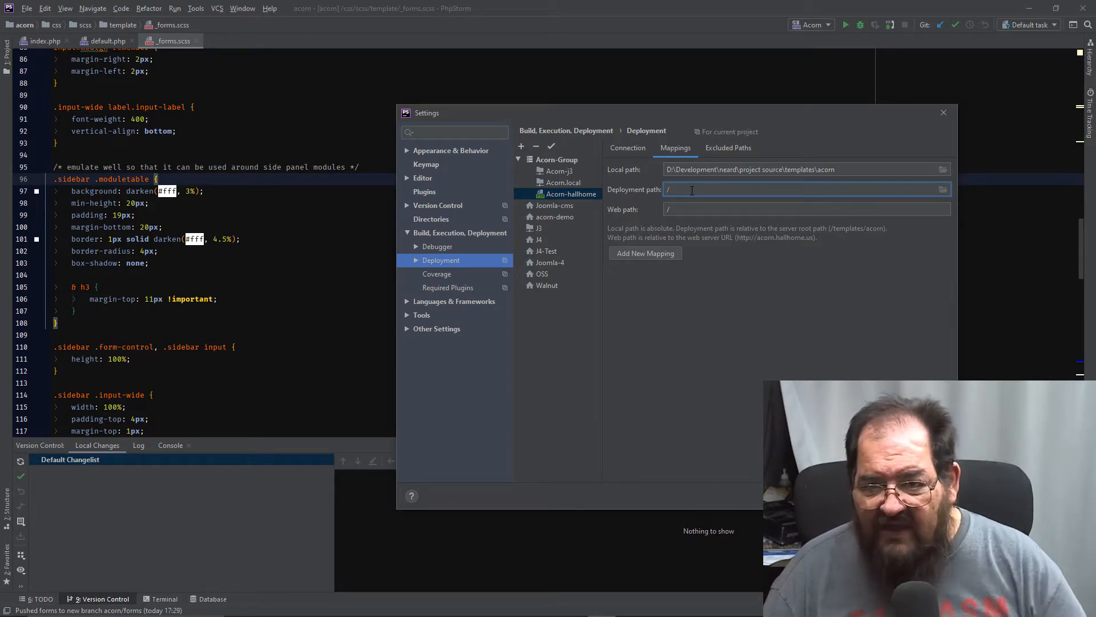
- Exclude the local .releases folder of the acorn template from deployment to Acorn-hallhome
left_click(720, 150)
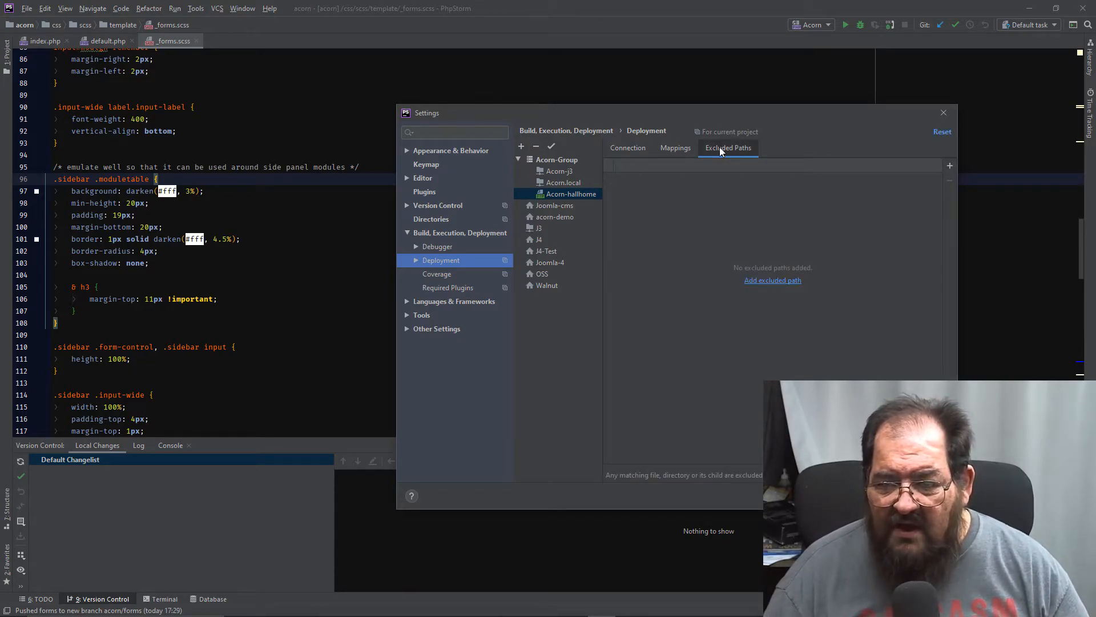
left_click(755, 284)
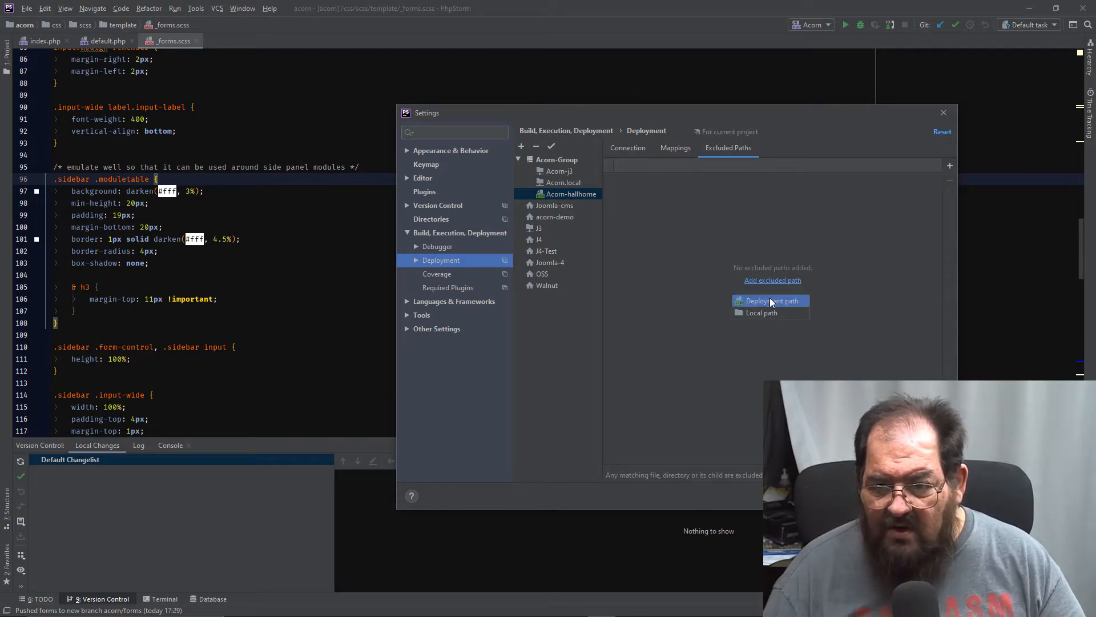
left_click(763, 314)
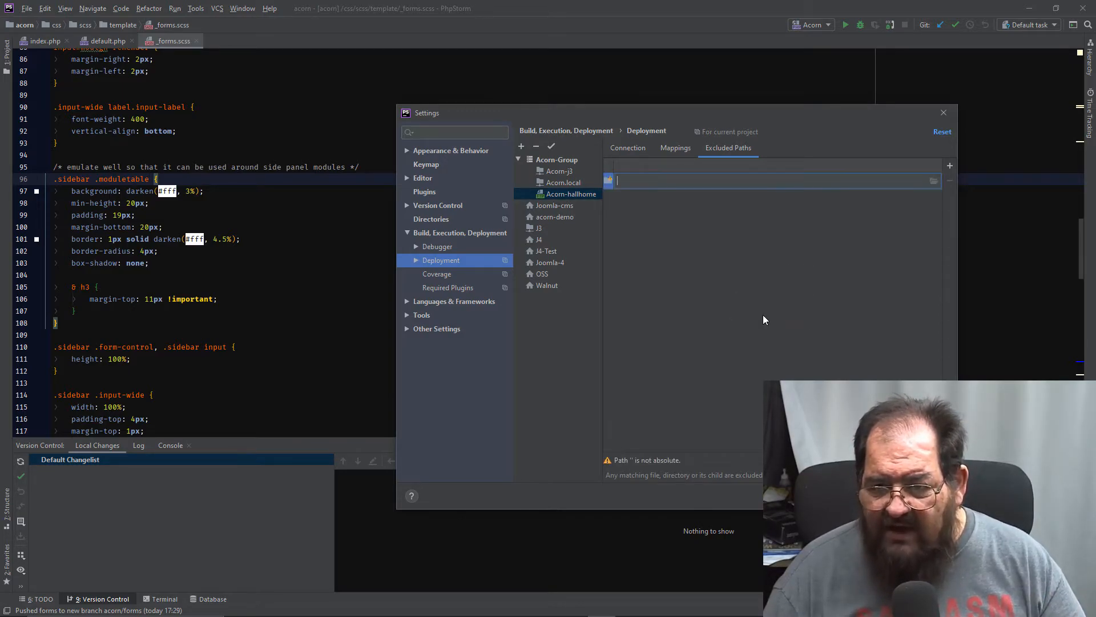
left_click(937, 182)
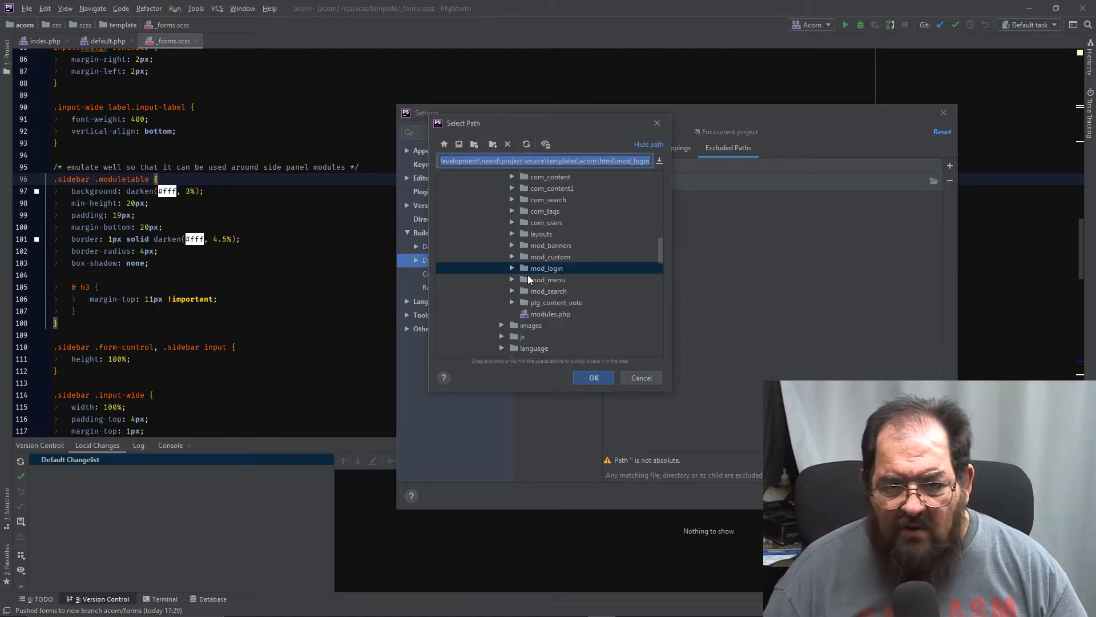
scroll(519, 273, "down", 5)
scroll(520, 273, "up", 5)
scroll(520, 273, "up", 7)
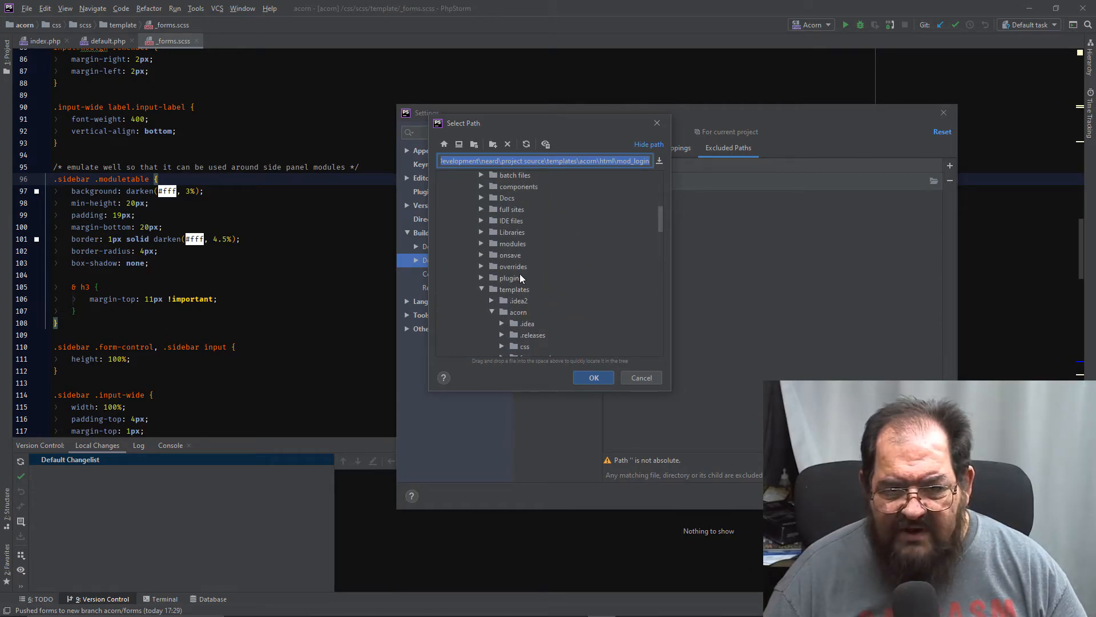
left_click(519, 315)
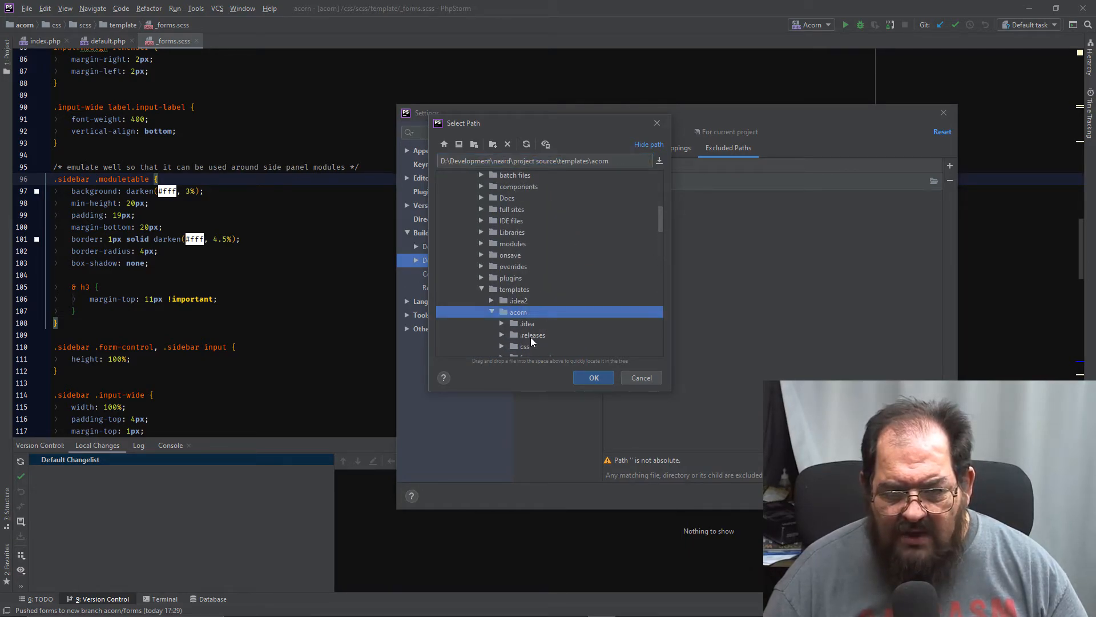
left_click(530, 335)
left_click(594, 377)
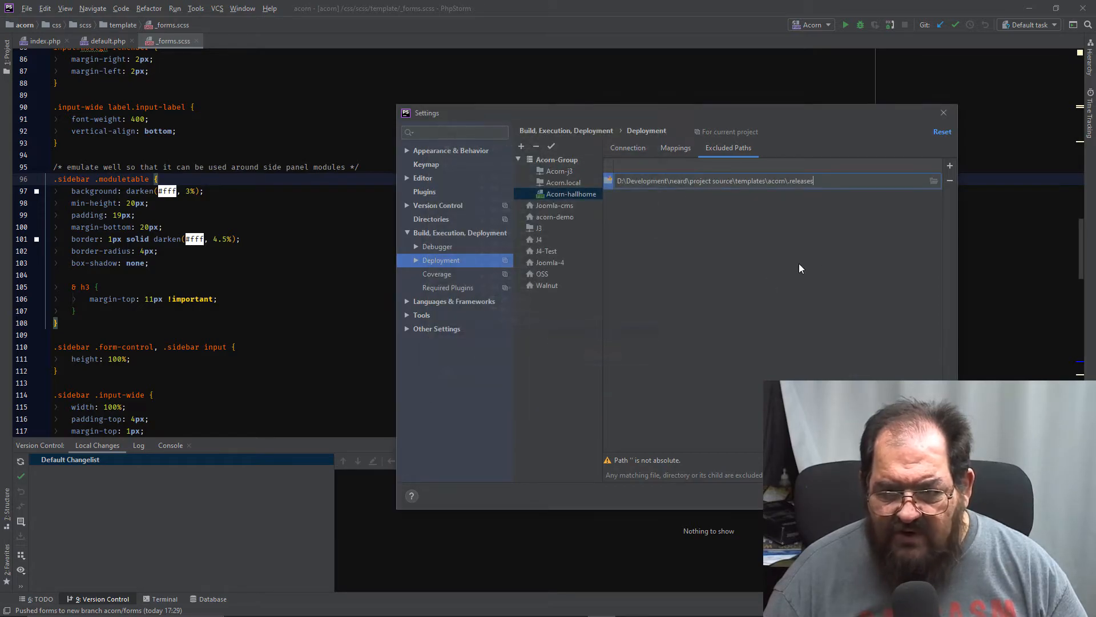
- Add the acorn template's local css\scss folder to the server's excluded paths
left_click(947, 167)
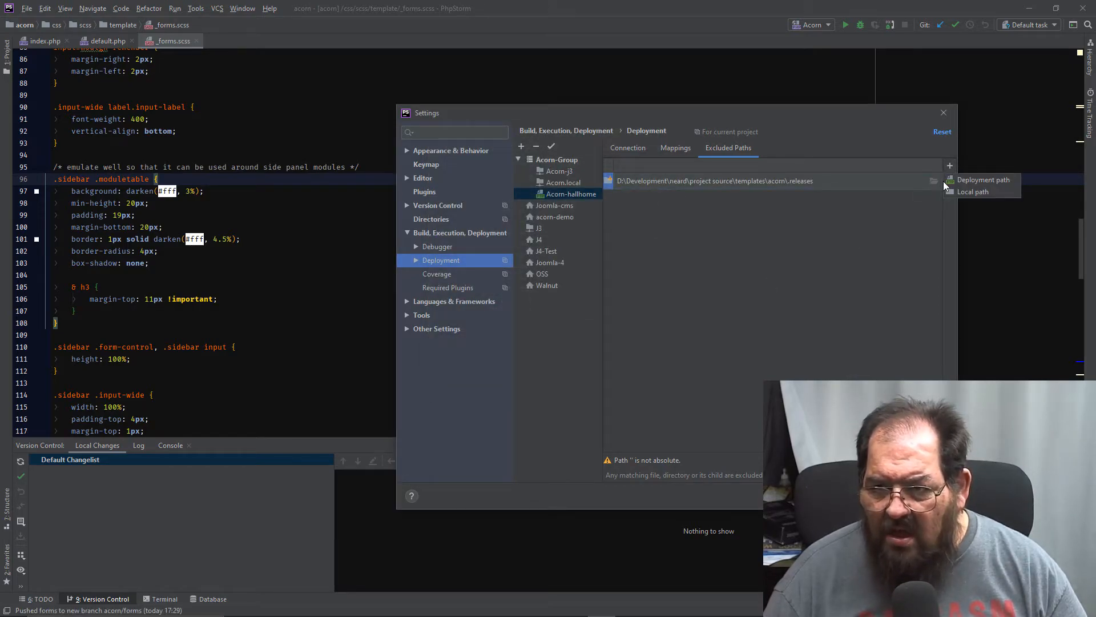
left_click(953, 192)
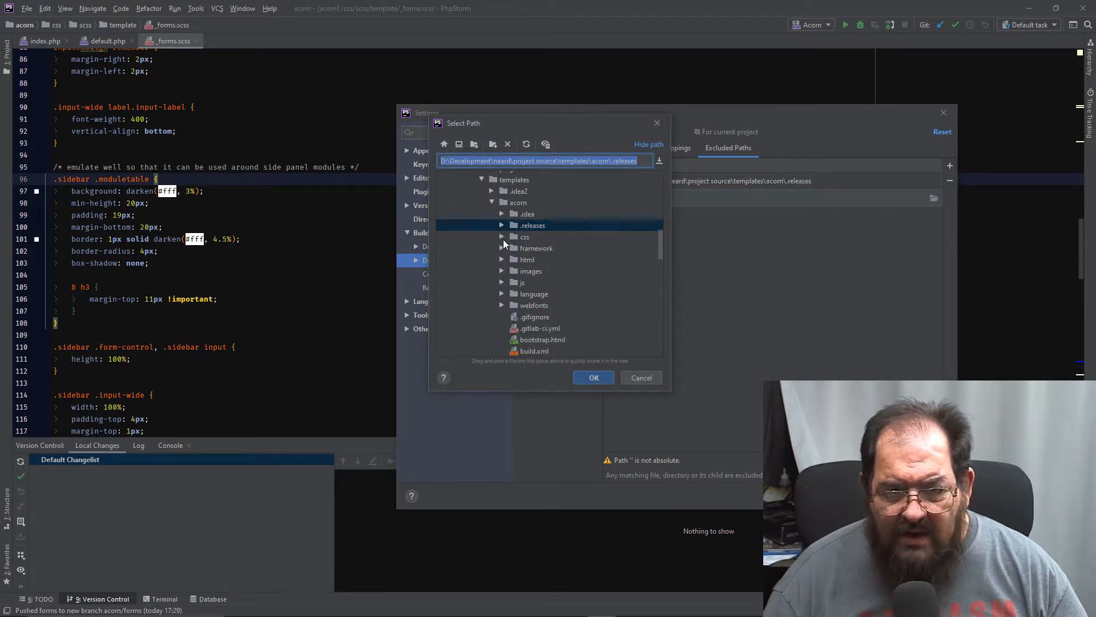
left_click(503, 237)
left_click(537, 271)
left_click(594, 378)
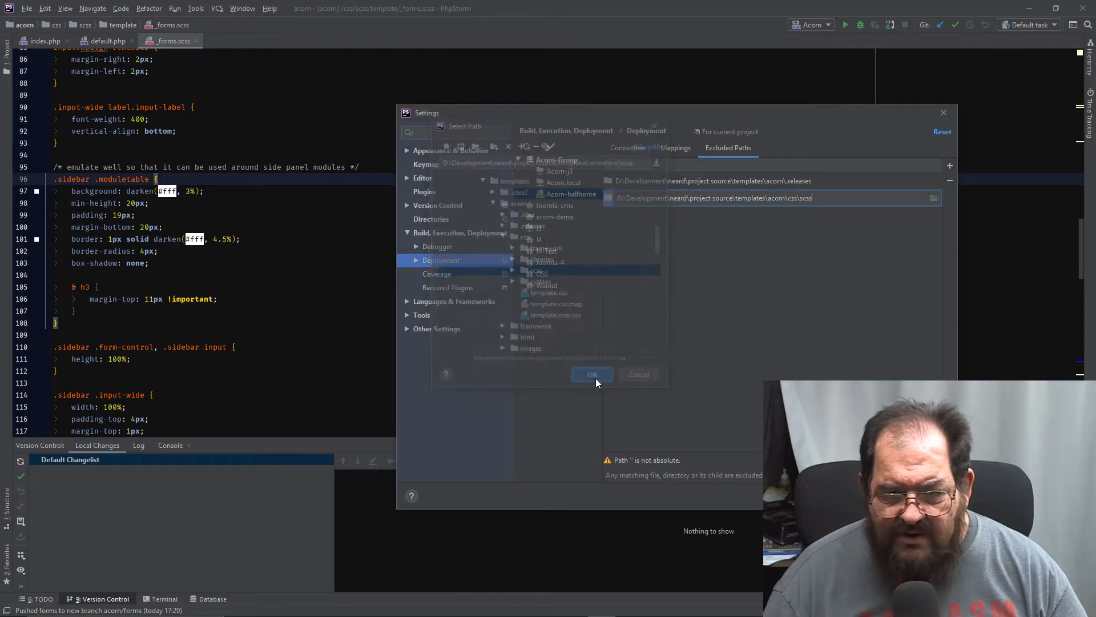
- Add the acorn template's local .gitlab-ci.yml file to the excluded paths
left_click(950, 168)
left_click(973, 192)
left_click(934, 216)
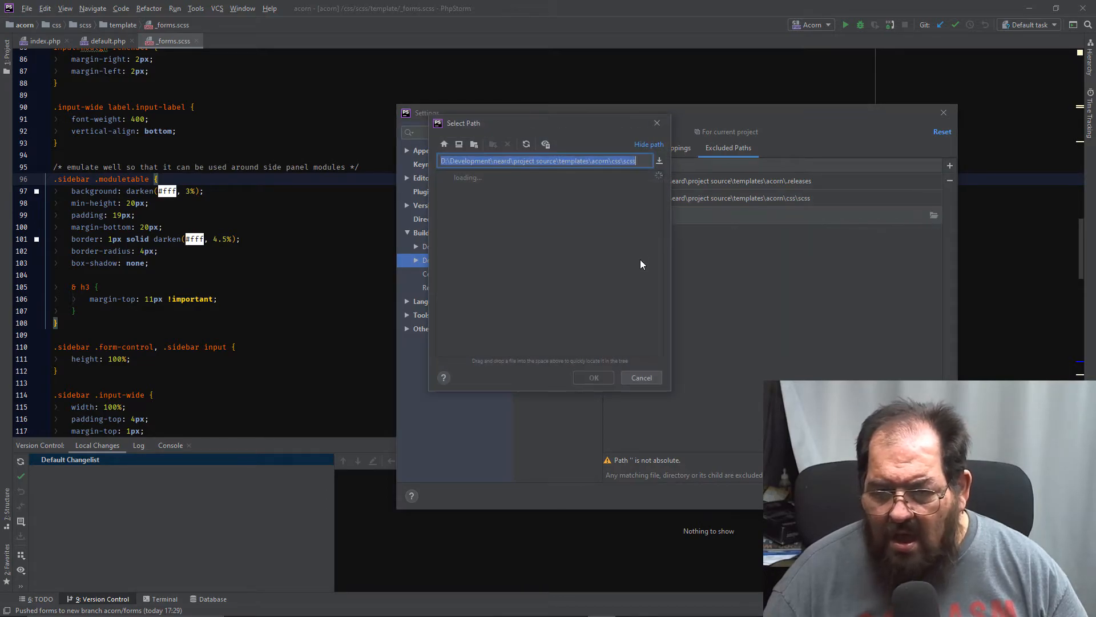
scroll(556, 296, "down", 5)
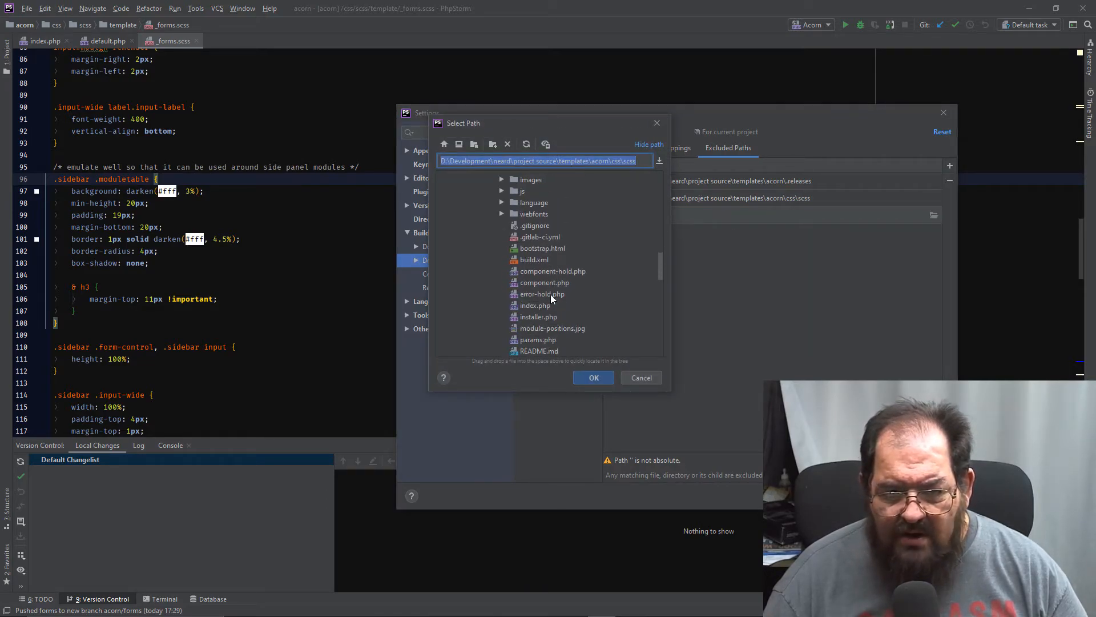
left_click(537, 237)
left_click(587, 376)
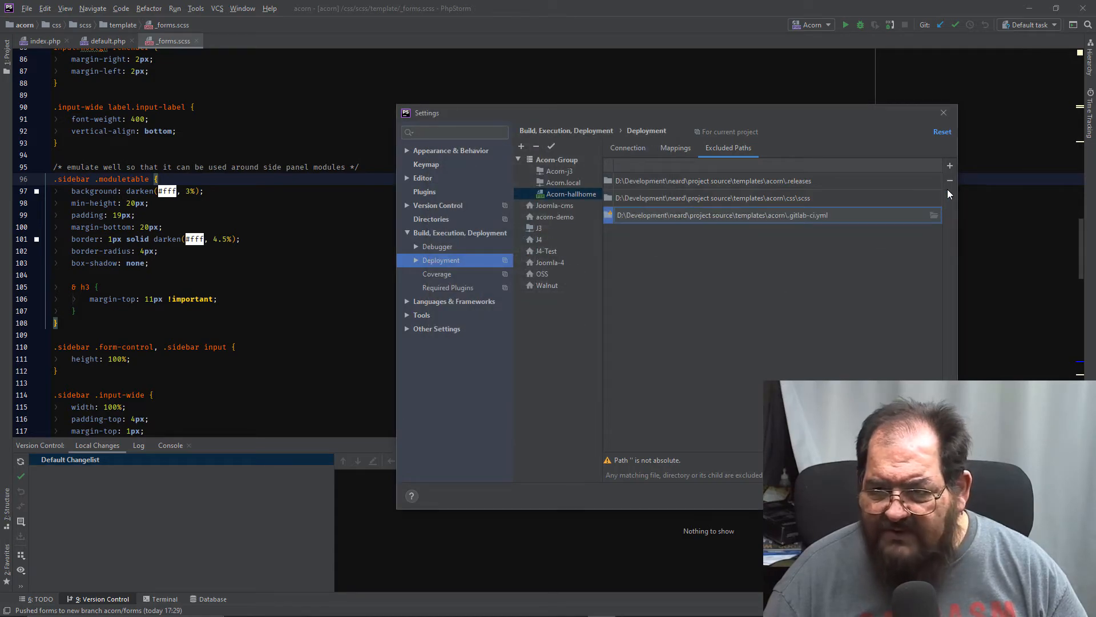
- Add the acorn template's local .gitignore file to the excluded paths
left_click(949, 167)
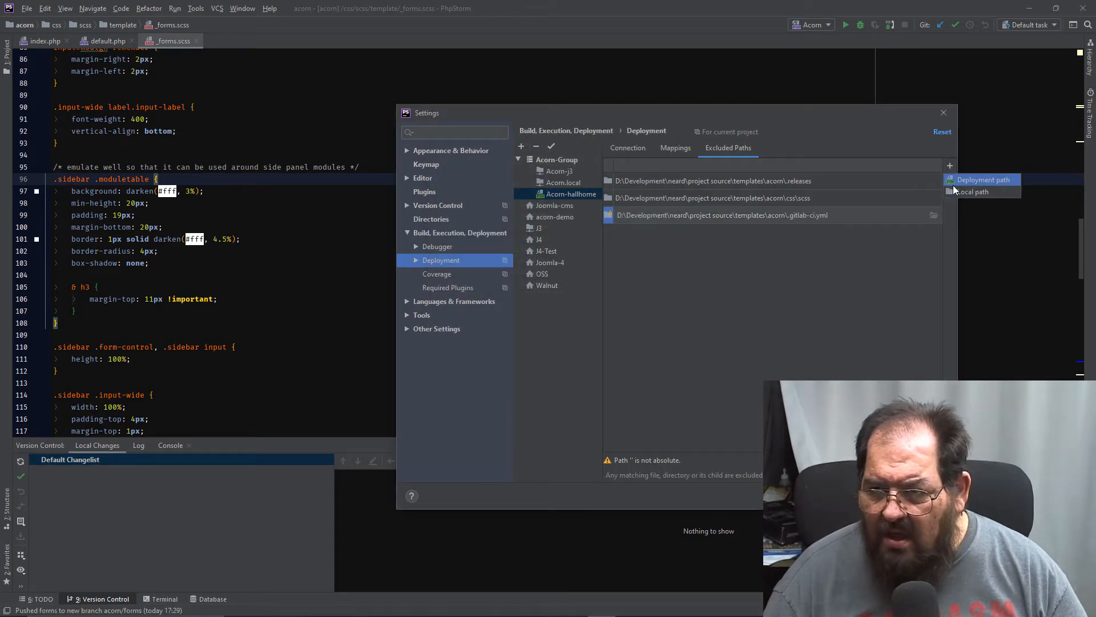
left_click(965, 191)
left_click(934, 232)
scroll(538, 296, "down", 2)
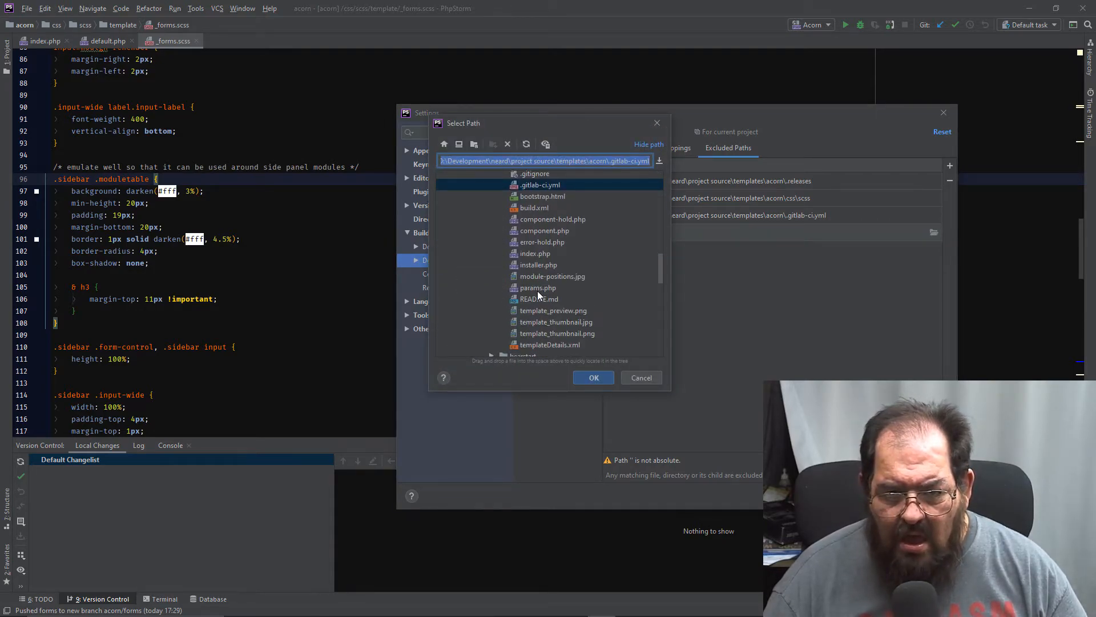
left_click(529, 175)
left_click(596, 376)
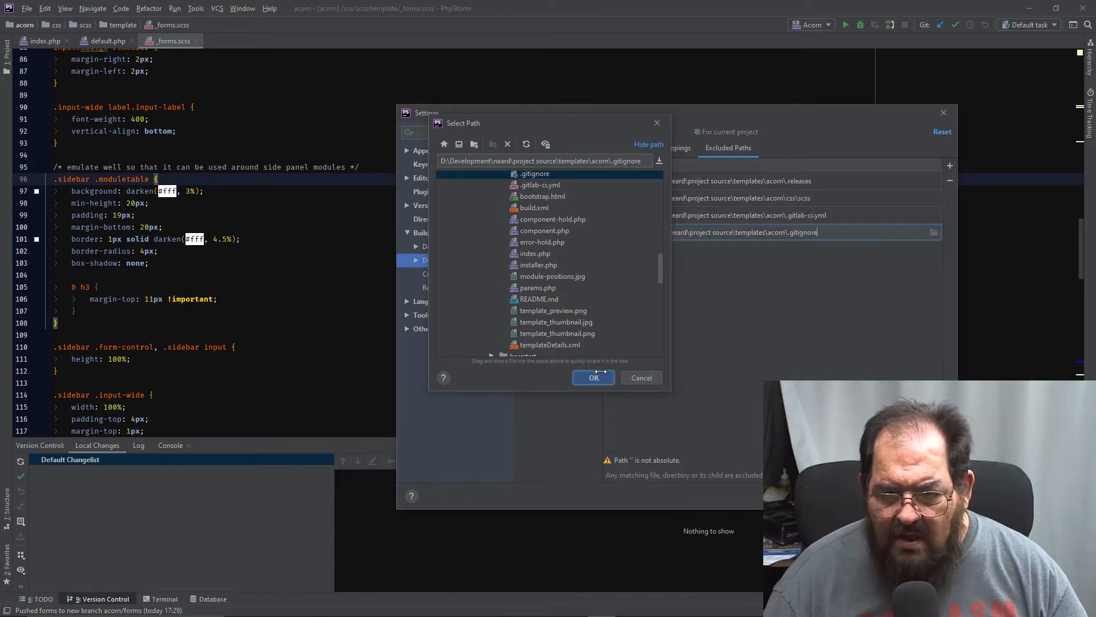
- Add the acorn template's local build.xml file to the excluded paths
left_click(951, 165)
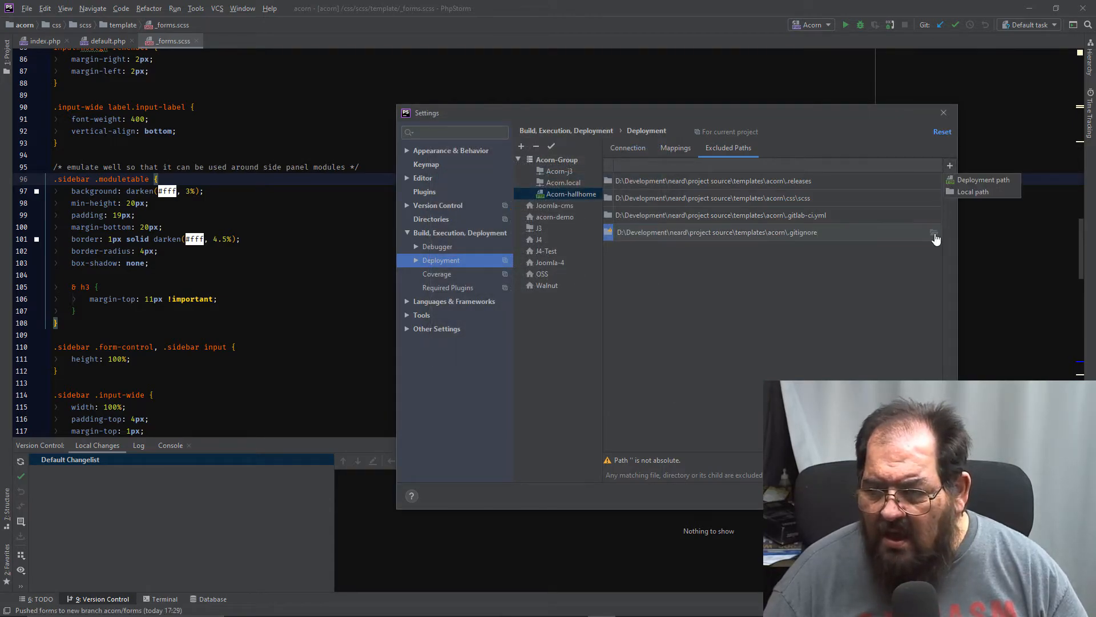
left_click(958, 190)
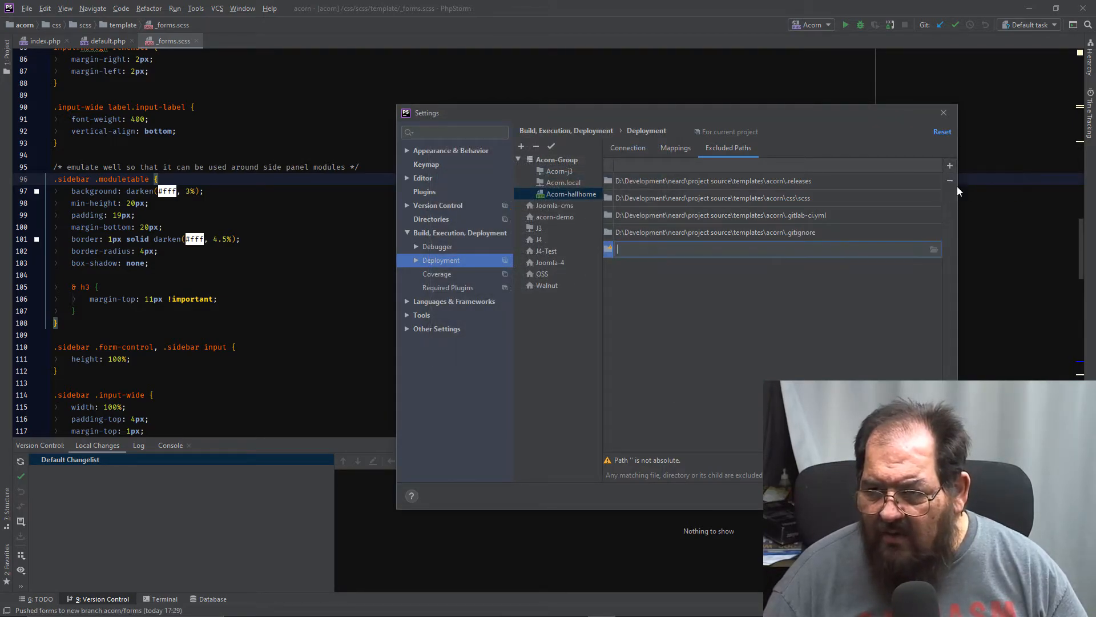
left_click(934, 251)
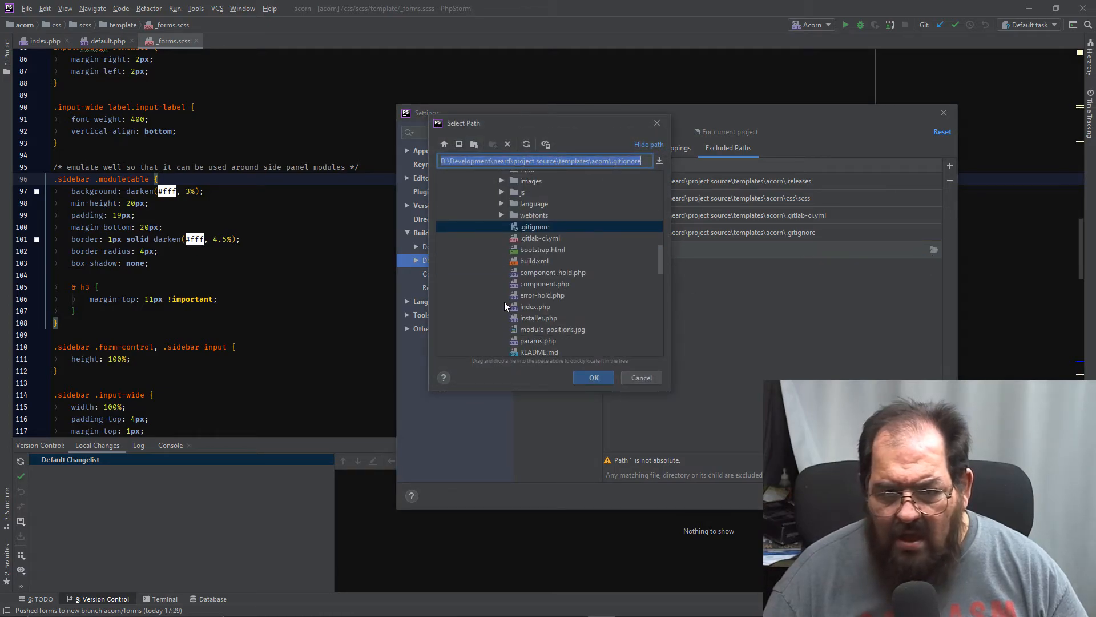
left_click(525, 260)
left_click(594, 376)
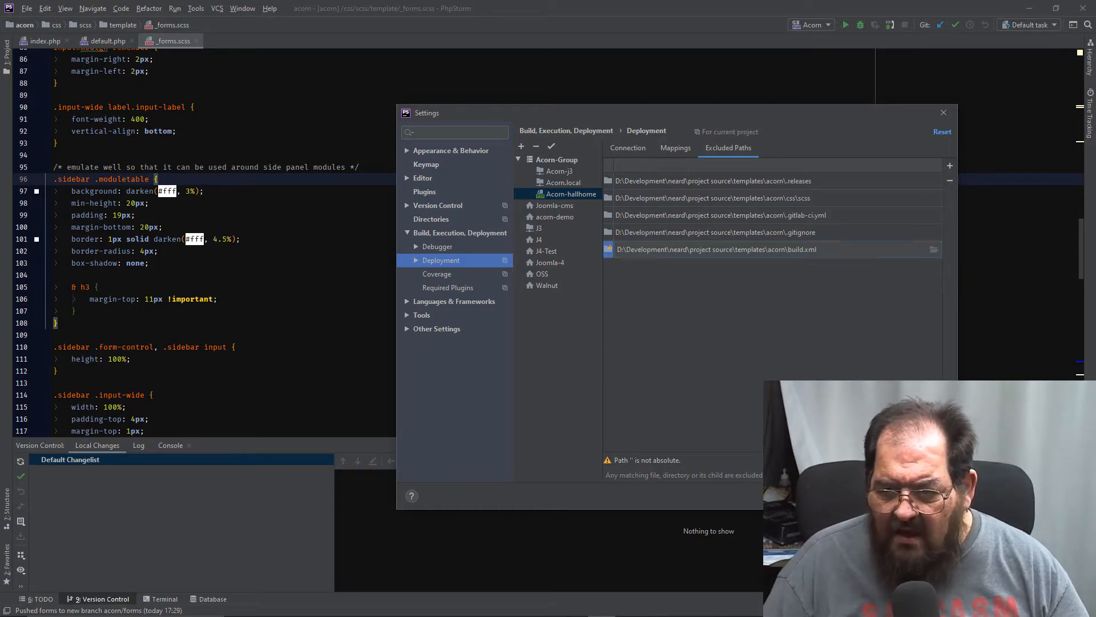
- Apply the excluded paths, review the Acorn-hallhome connection details, and close the settings with the changes saved
left_click(930, 495)
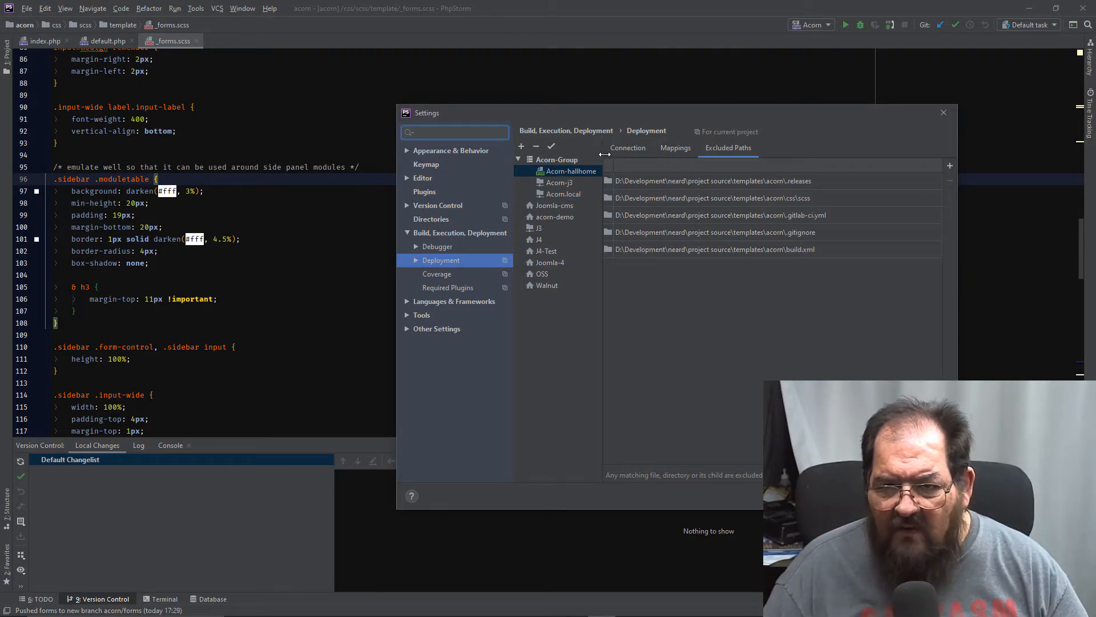
left_click(618, 154)
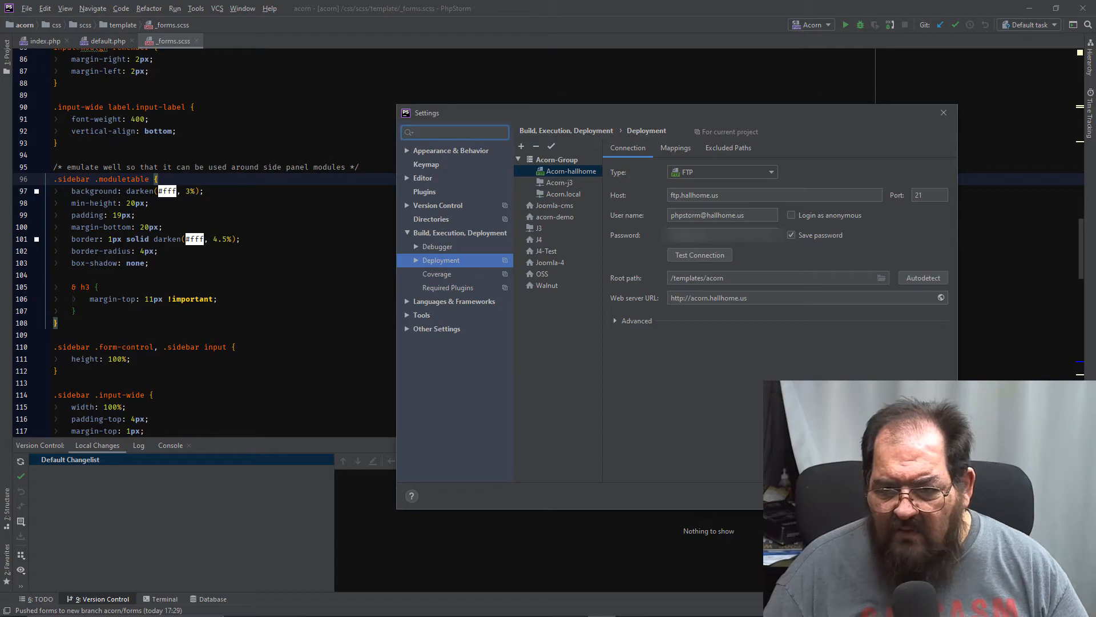
left_click(836, 496)
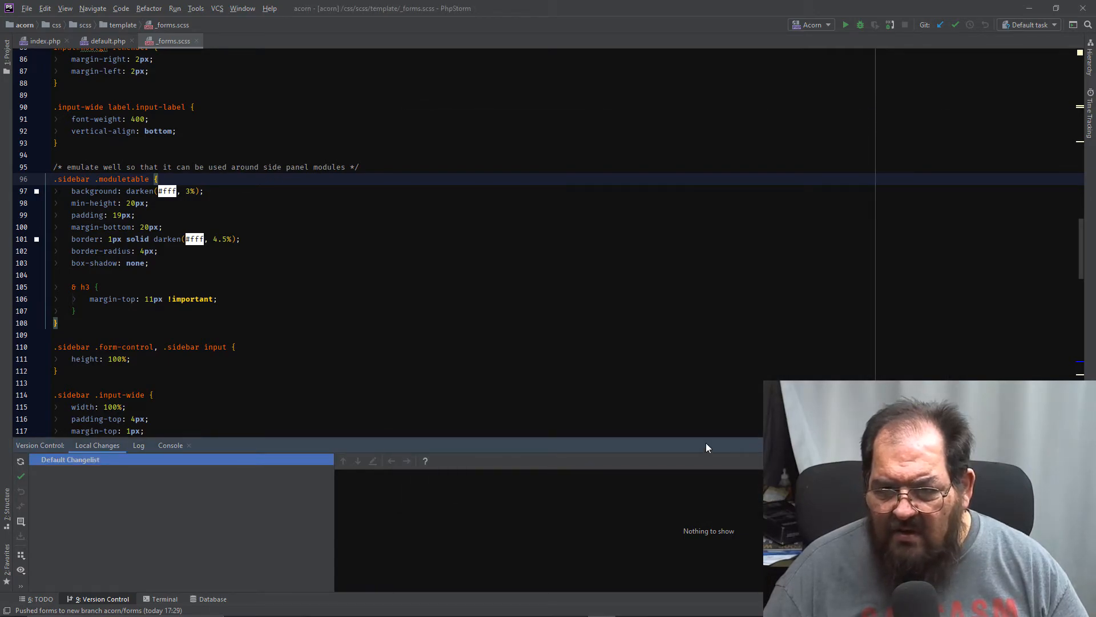
- Show the project tree and create a new file named helloworld.txt in the acorn root folder
left_click(8, 69)
scroll(108, 312, "down", 10)
scroll(109, 313, "down", 12)
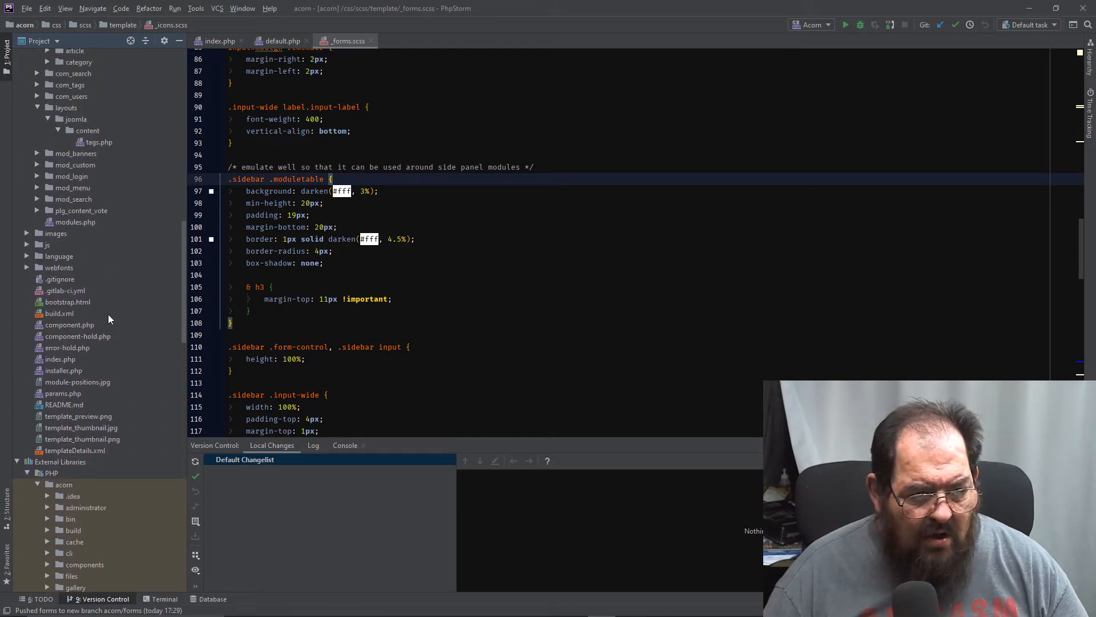
scroll(111, 322, "up", 3)
left_click(149, 365)
right_click(150, 365)
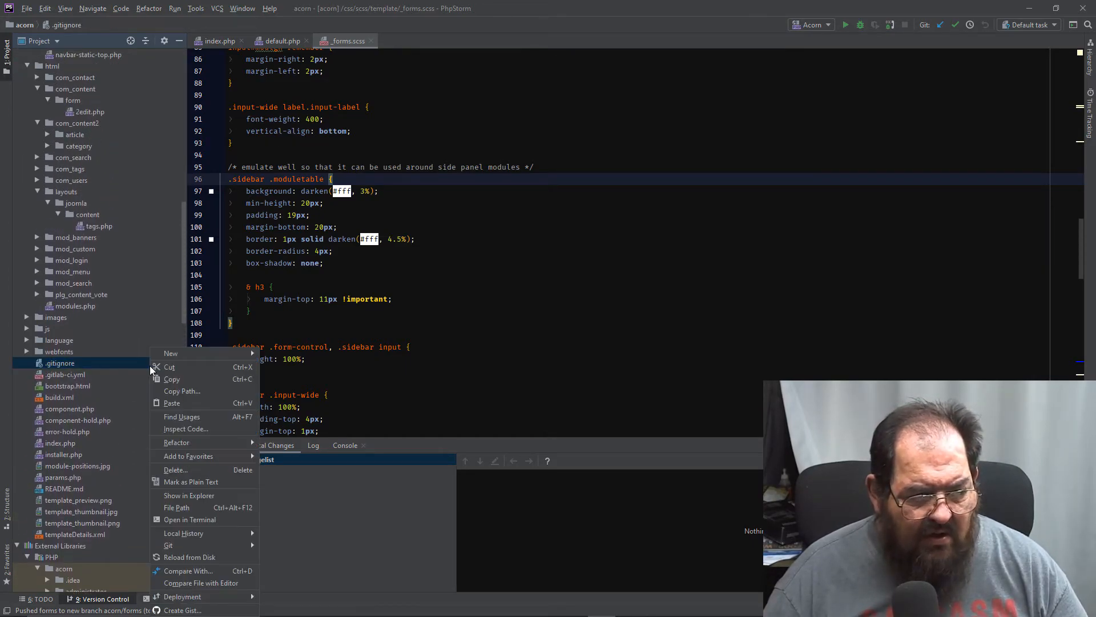
mouse_move(191, 359)
left_click(276, 352)
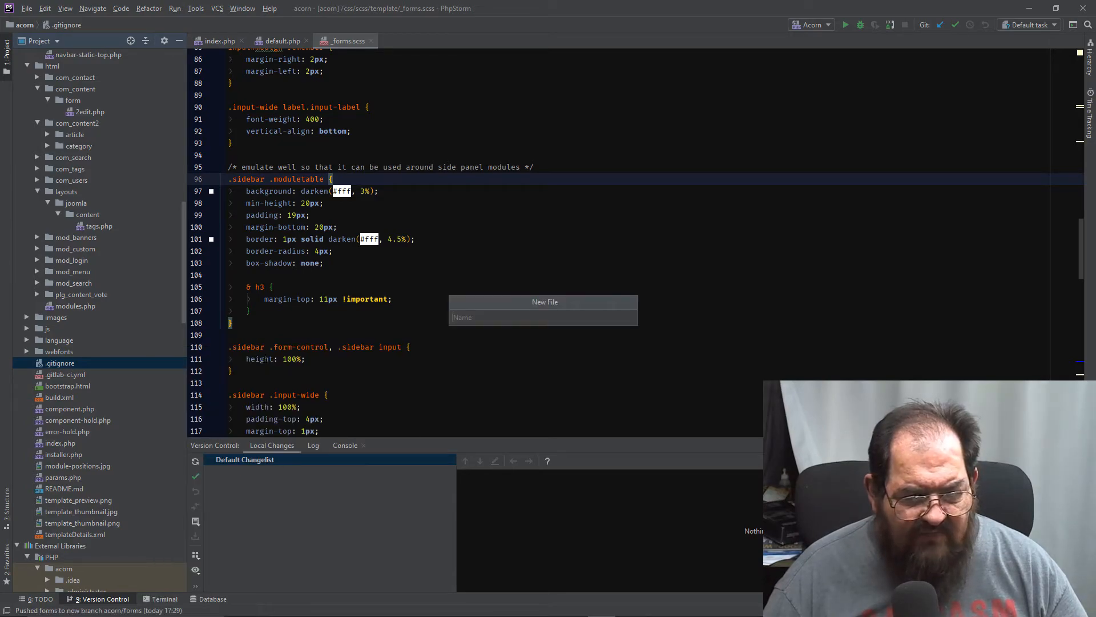
type("helloworld.txt")
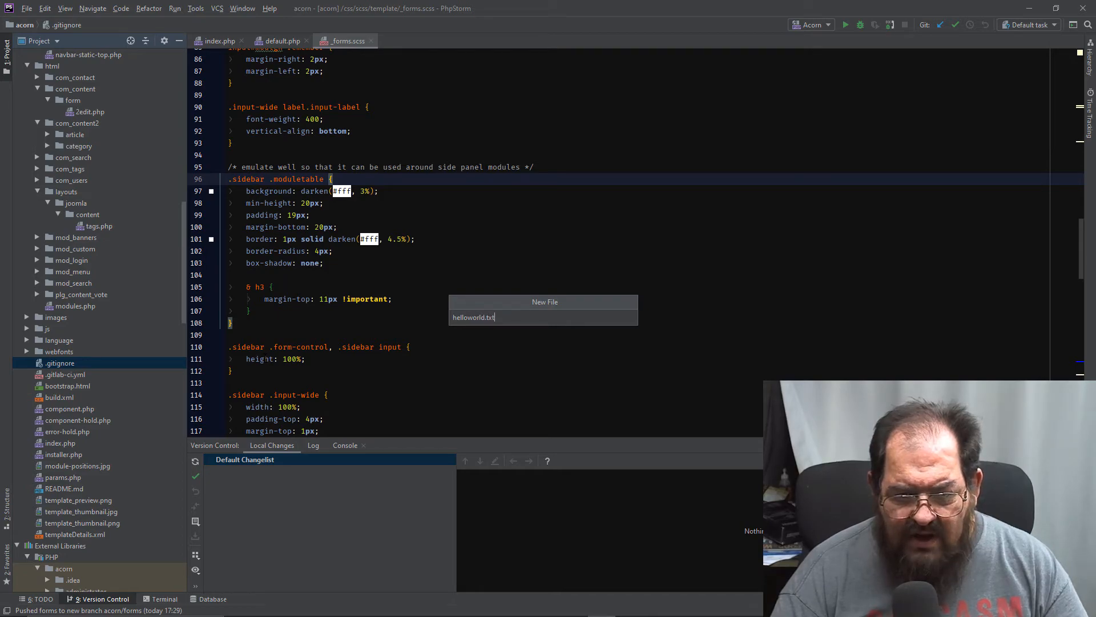
key("Return")
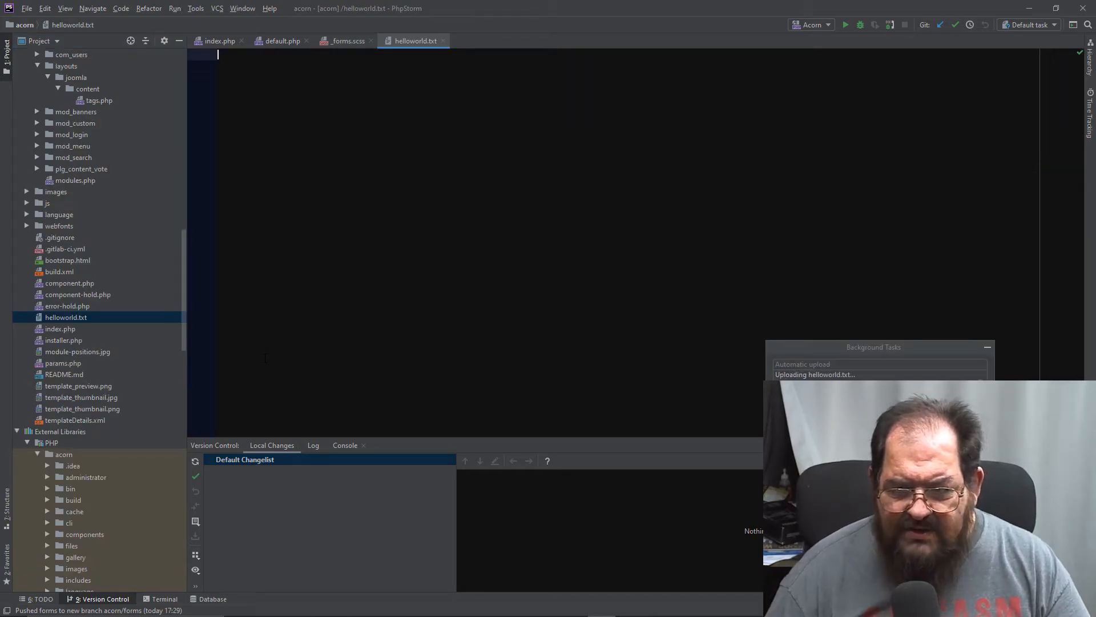
mouse_move(575, 615)
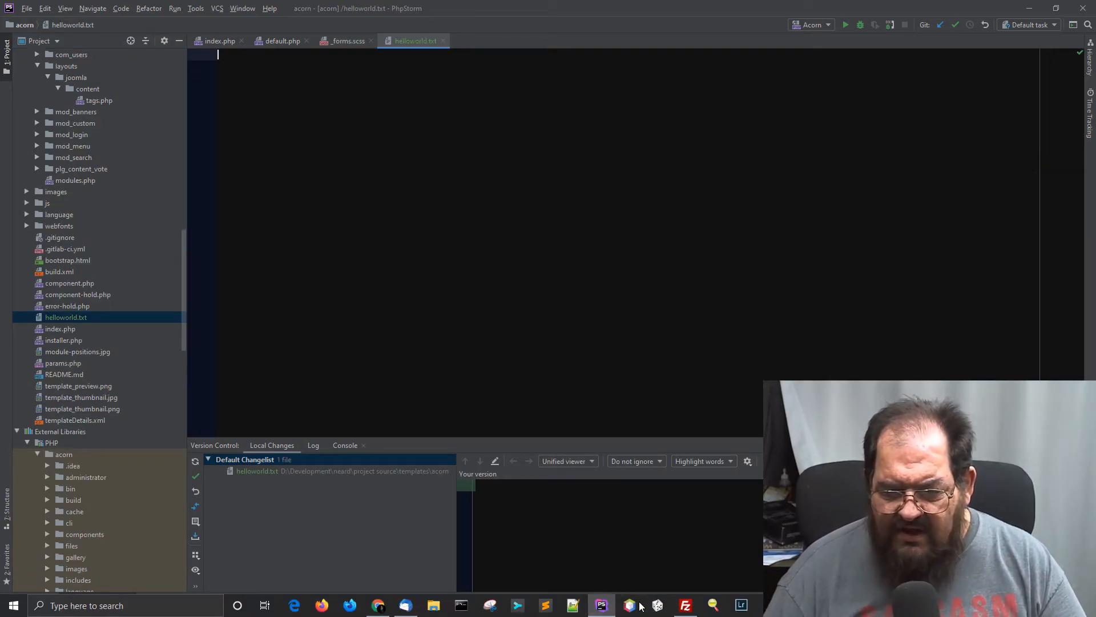
- Switch to FileZilla, connect to the saved hallhome.us site, and open the acorn.hallhome.us folder on the server
left_click(685, 607)
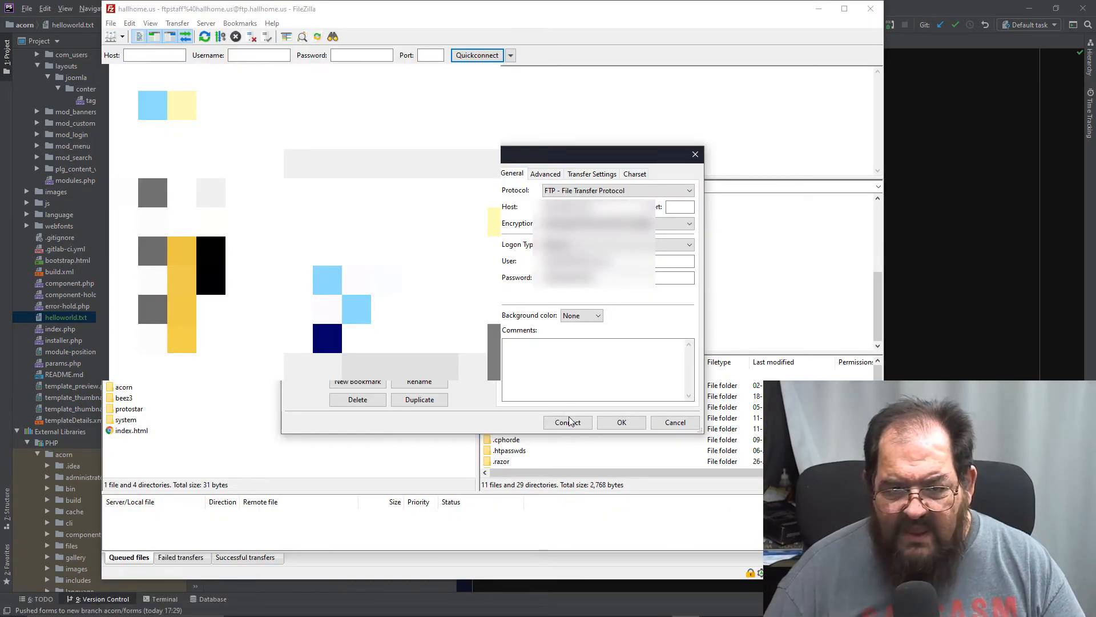
left_click(555, 427)
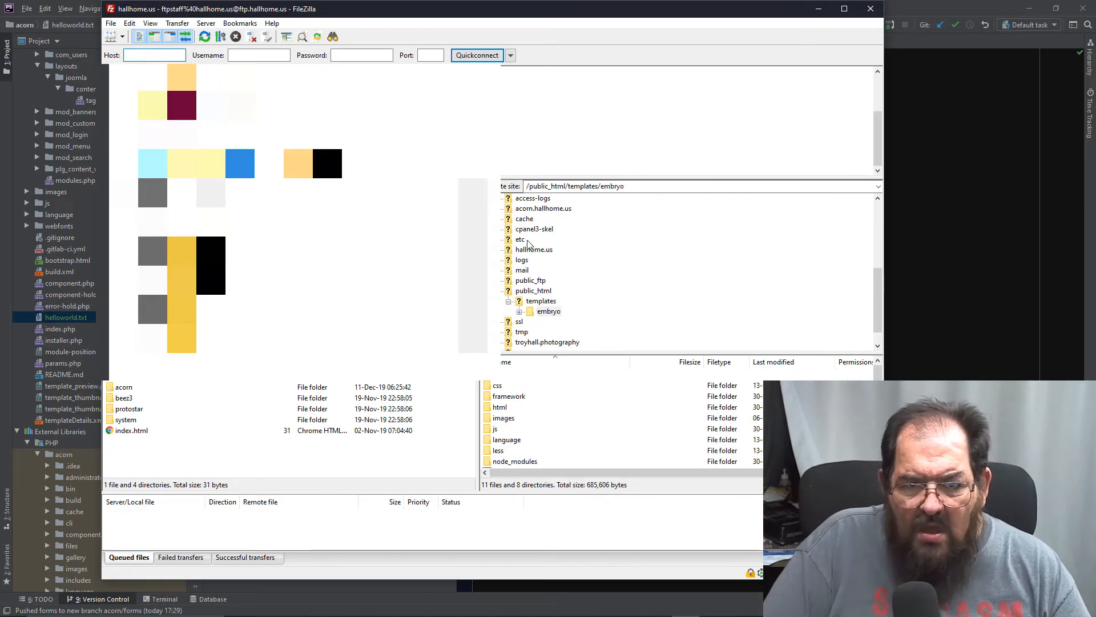
left_click(528, 212)
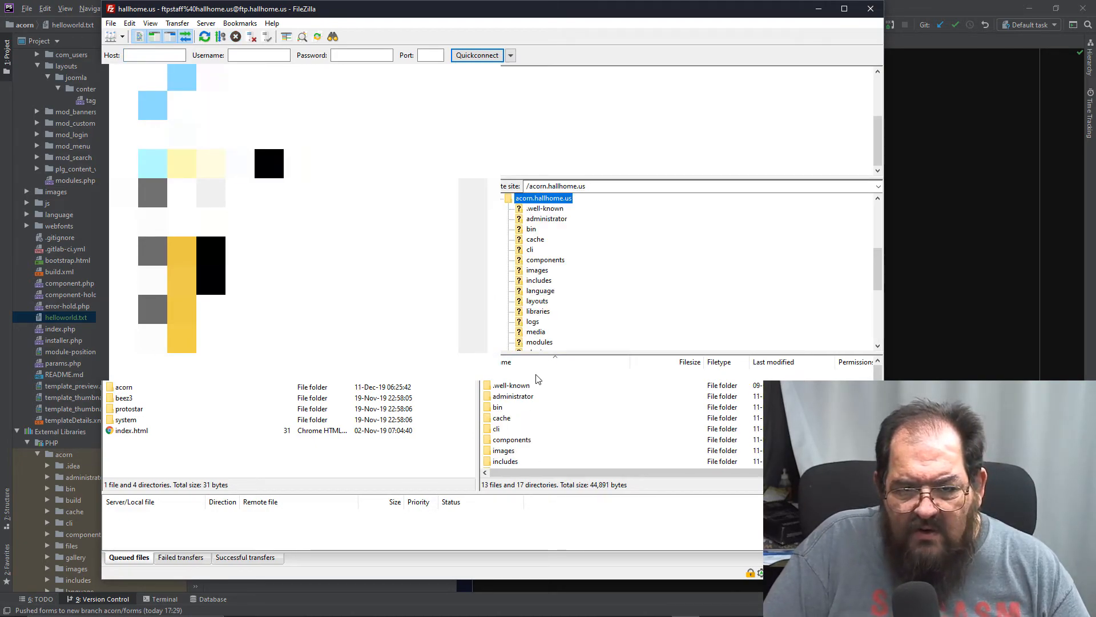
- Browse to the templates/acorn folder on the server and select helloworld.txt to check its upload
scroll(542, 390, "down", 1)
scroll(541, 391, "up", 3)
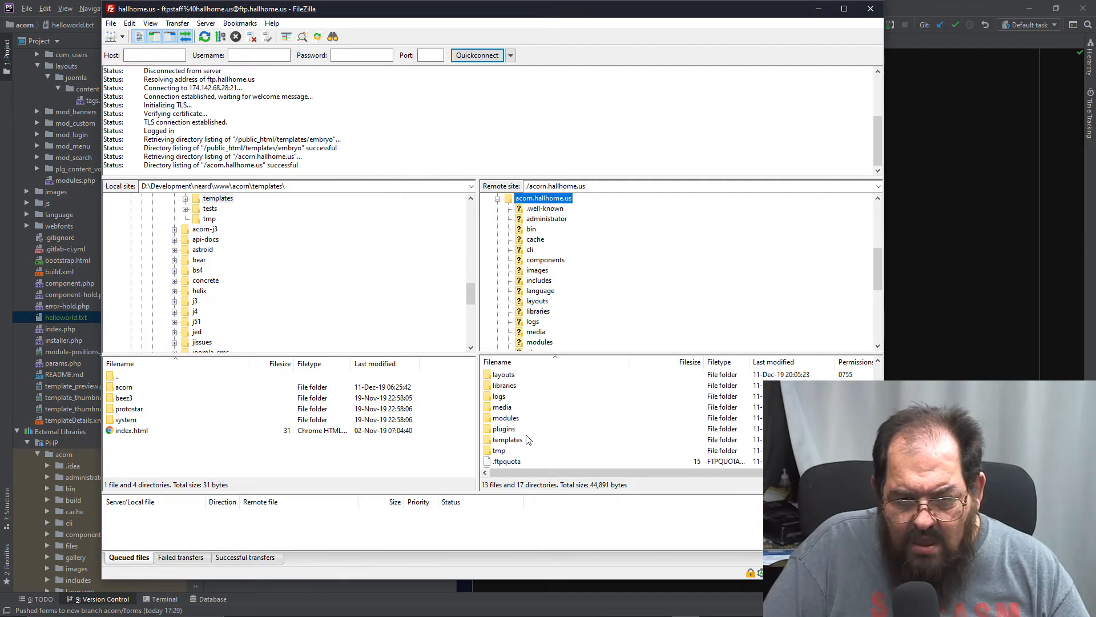
double_click(507, 440)
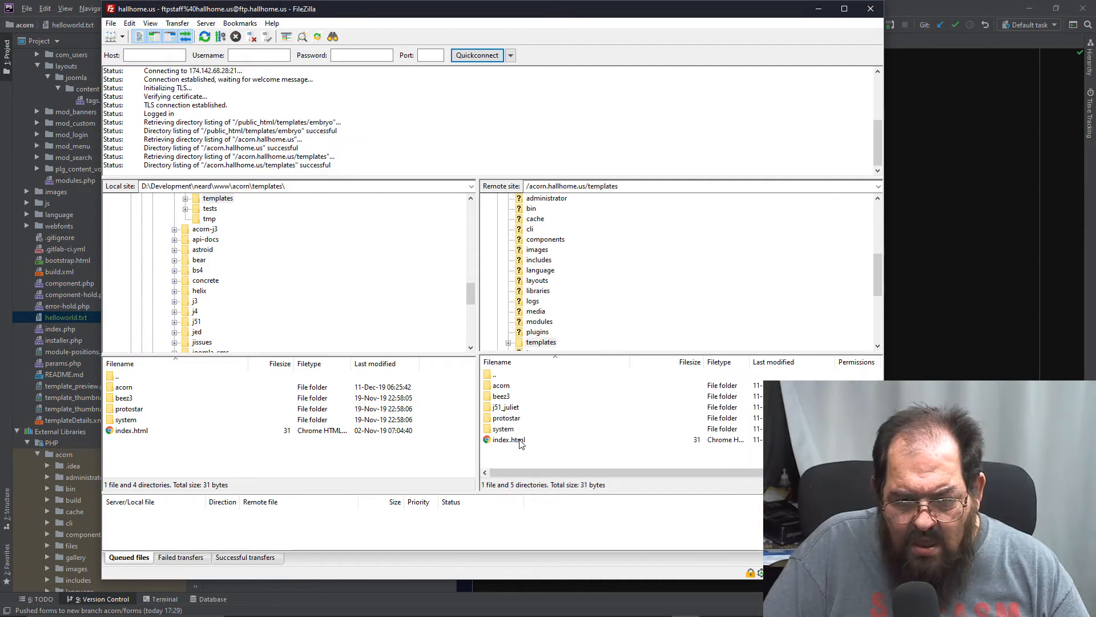
double_click(501, 387)
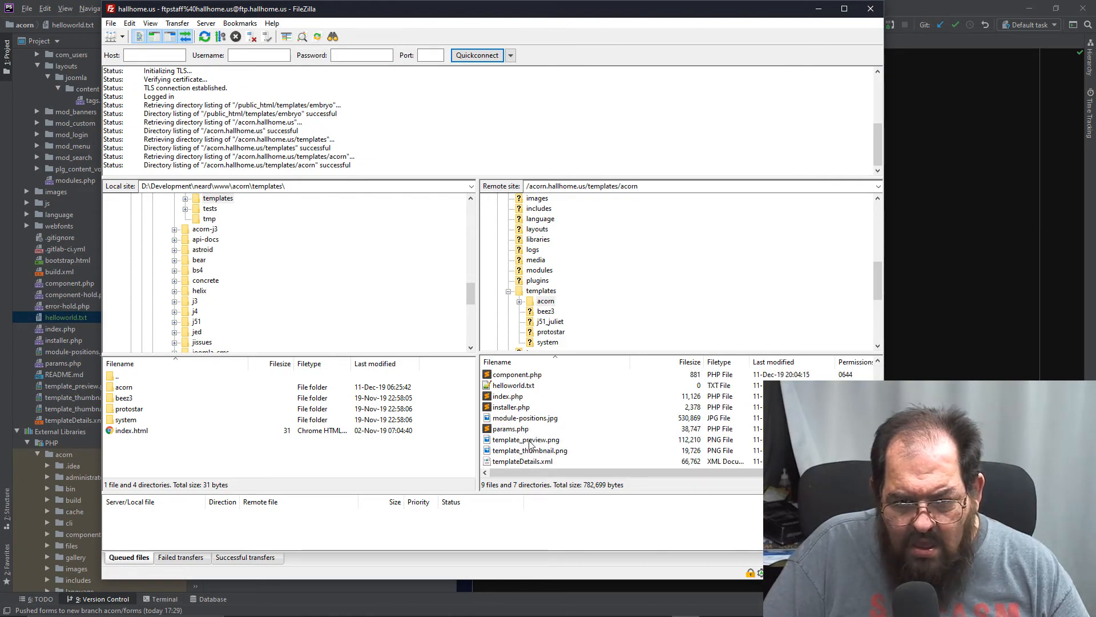
left_click(526, 388)
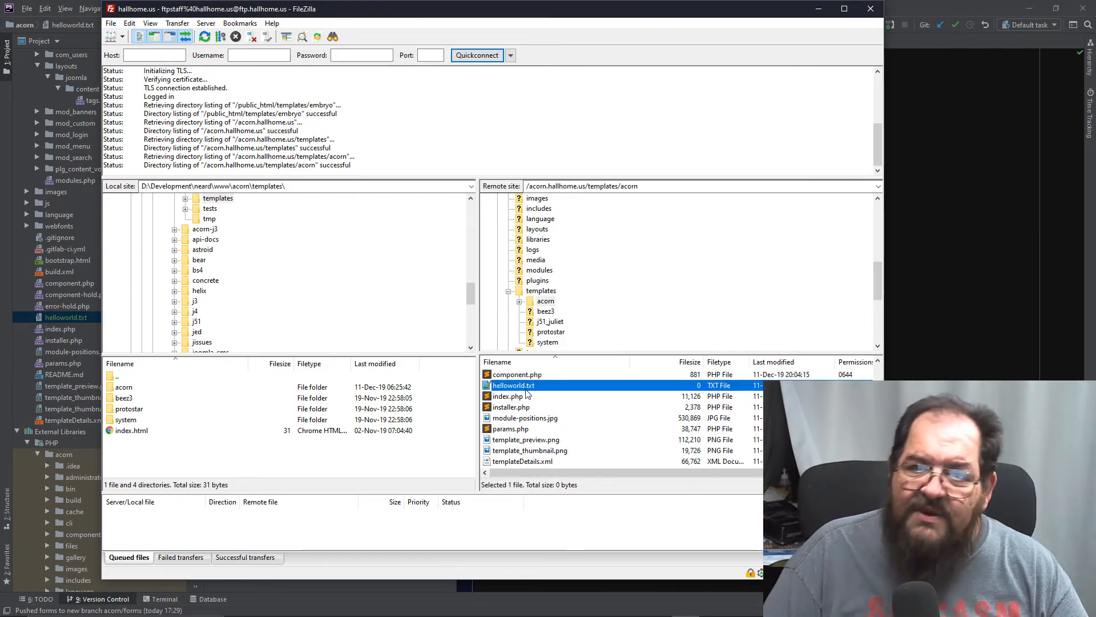